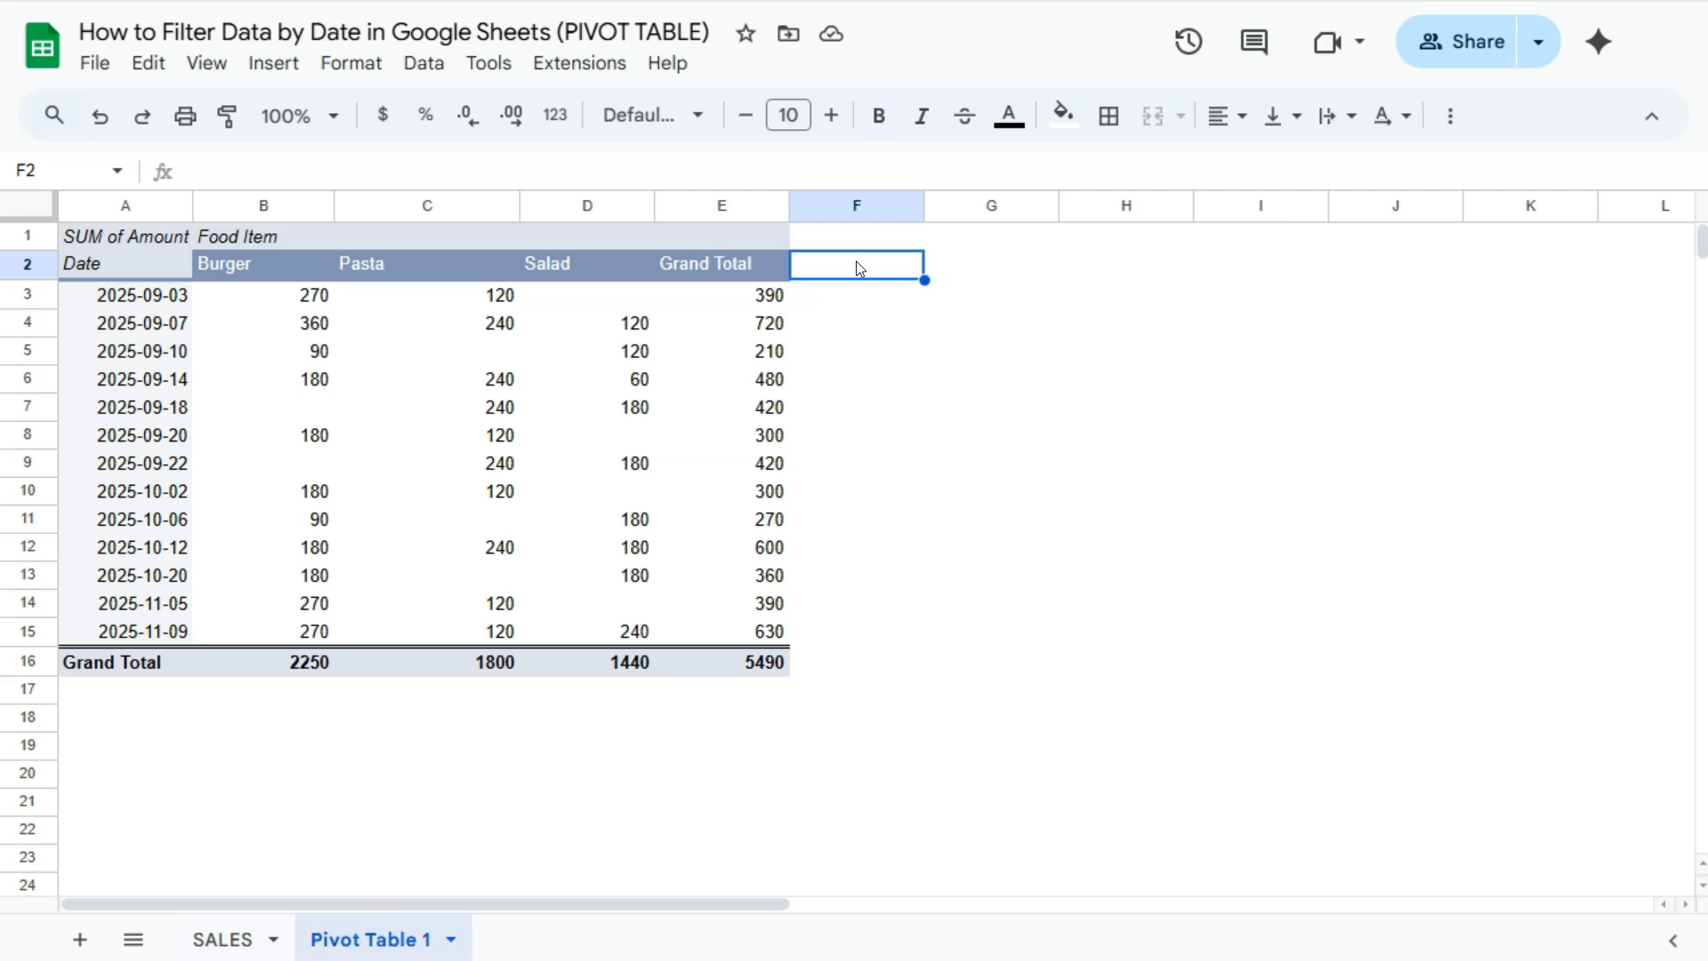
- Open the pivot table for editing and add the Date field as a filter
{"action": "mouse_move", "coordinate": [82, 699]}
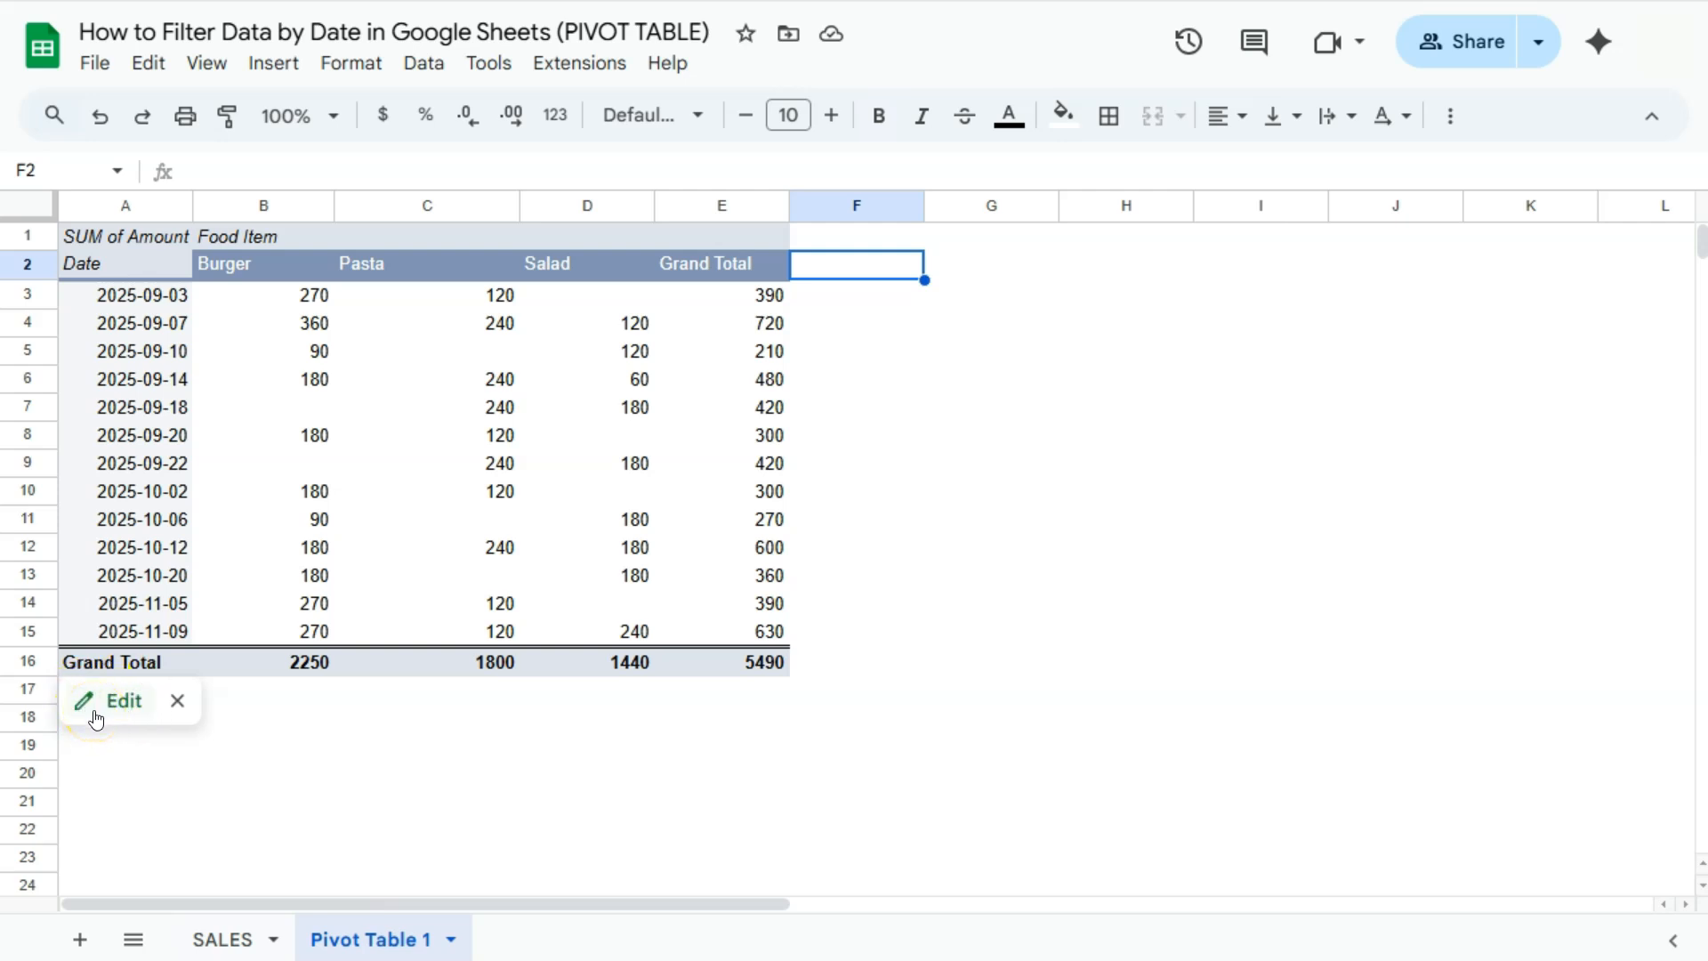
{"action": "left_click", "coordinate": [96, 717]}
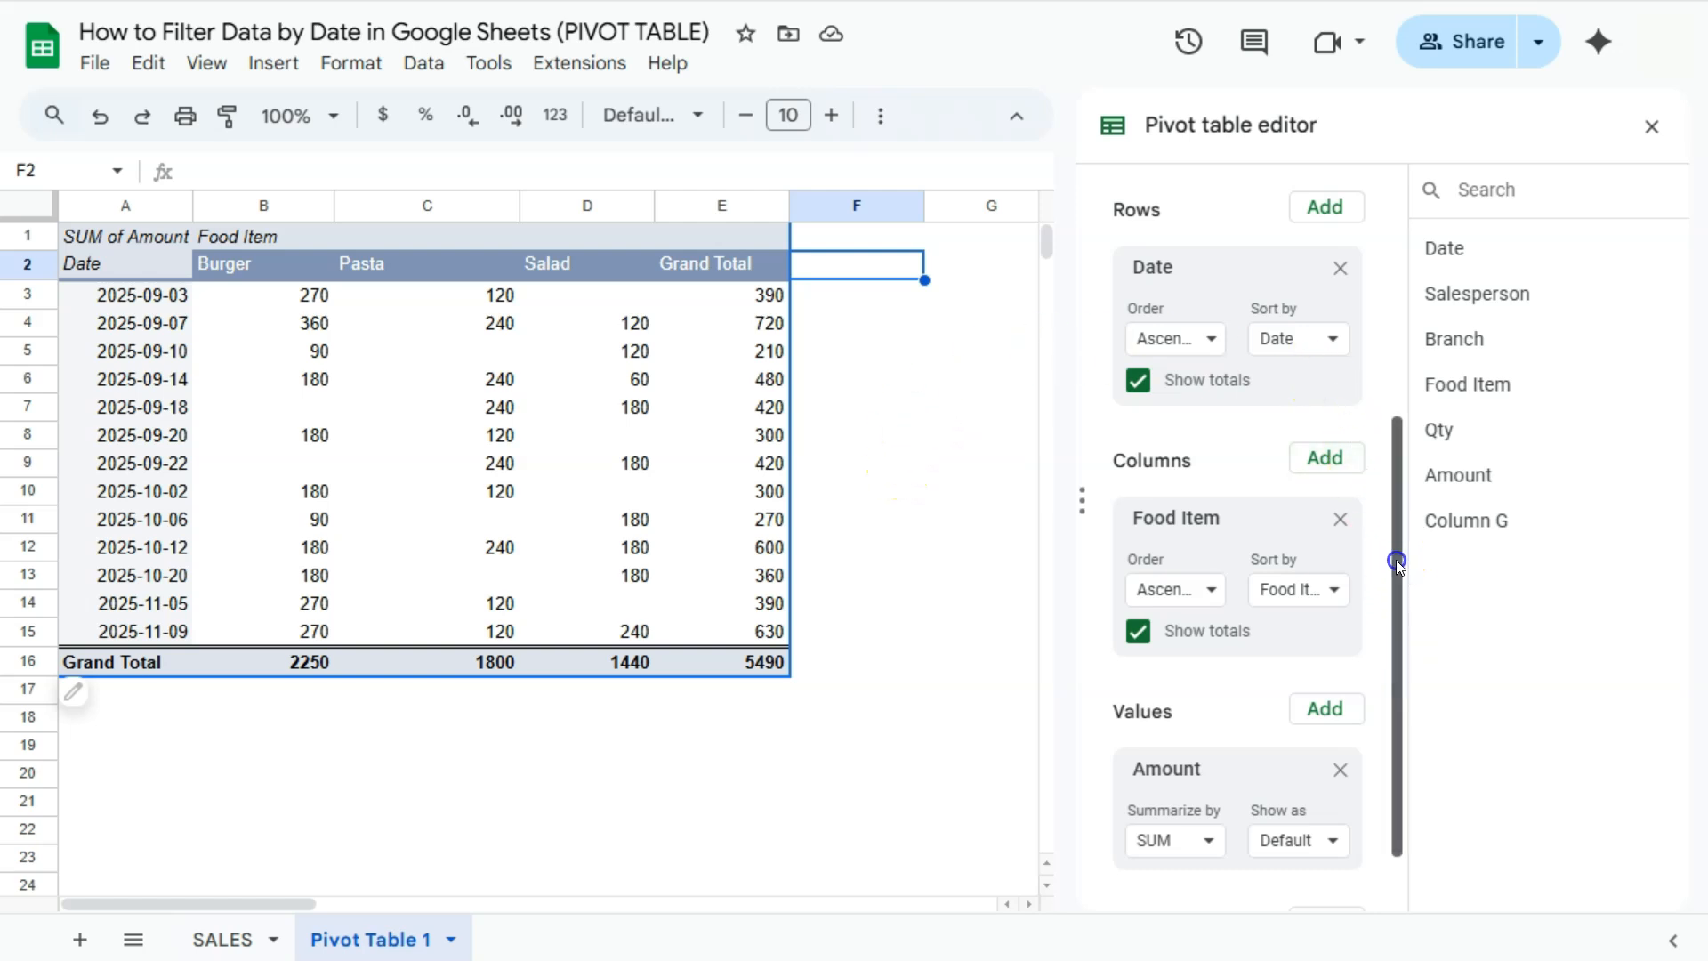
{"action": "left_click_drag", "start_coordinate": [1396, 559], "coordinate": [1396, 706]}
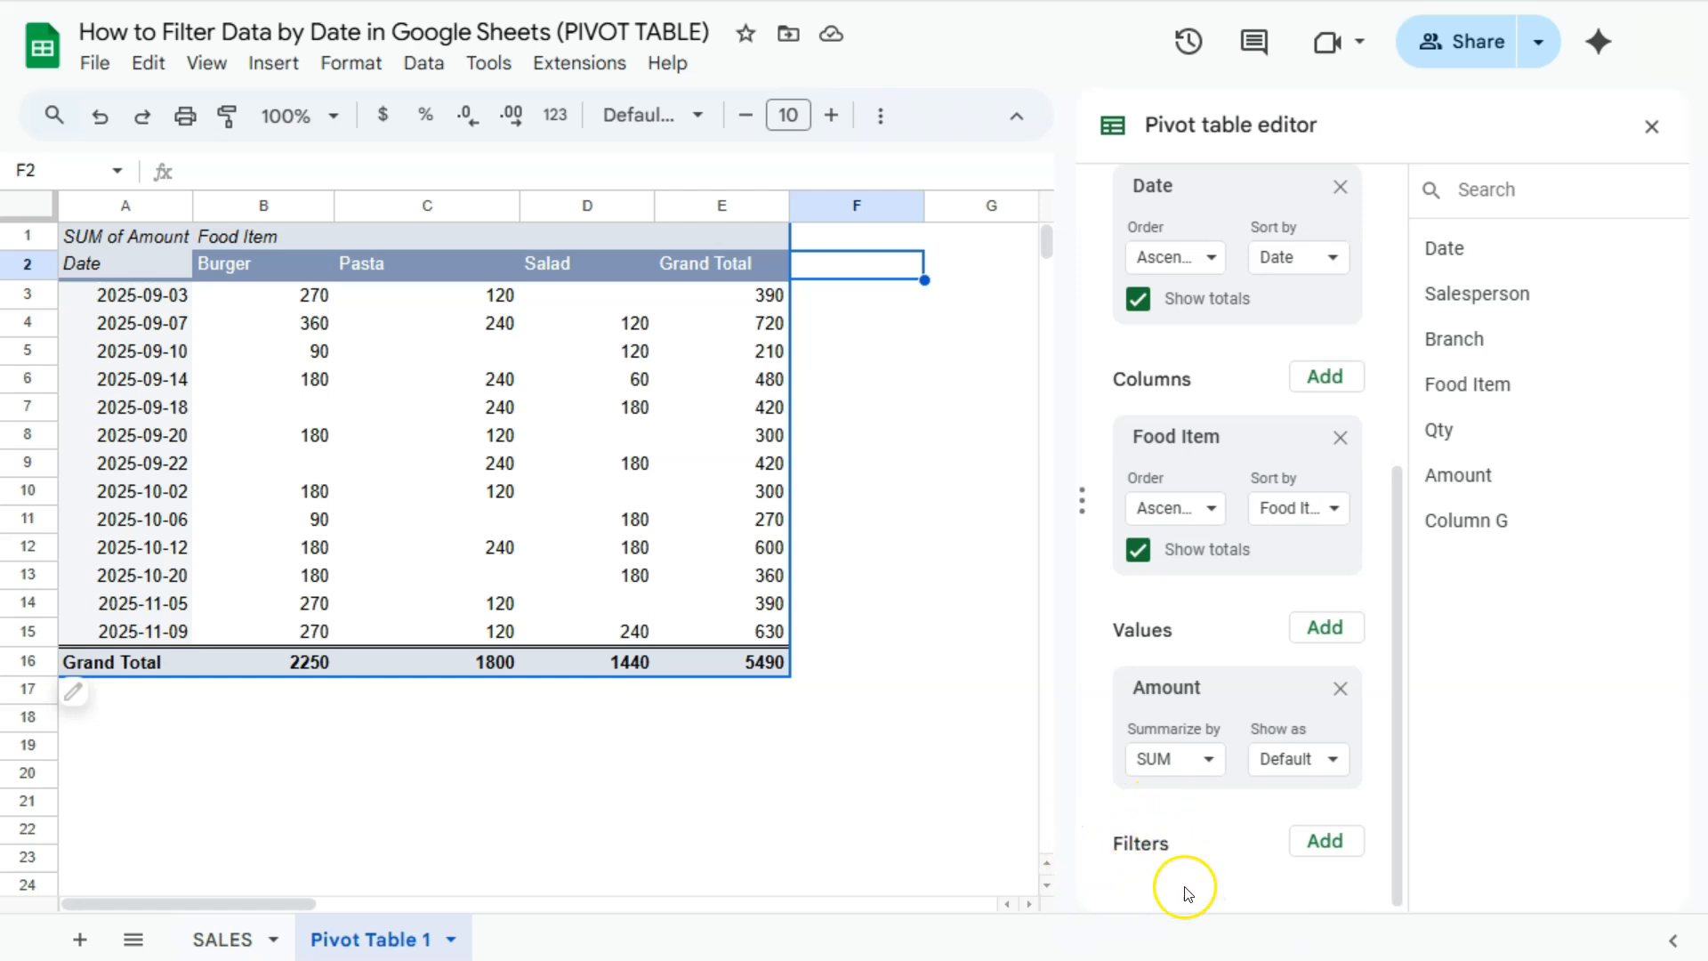
{"action": "left_click", "coordinate": [1325, 842]}
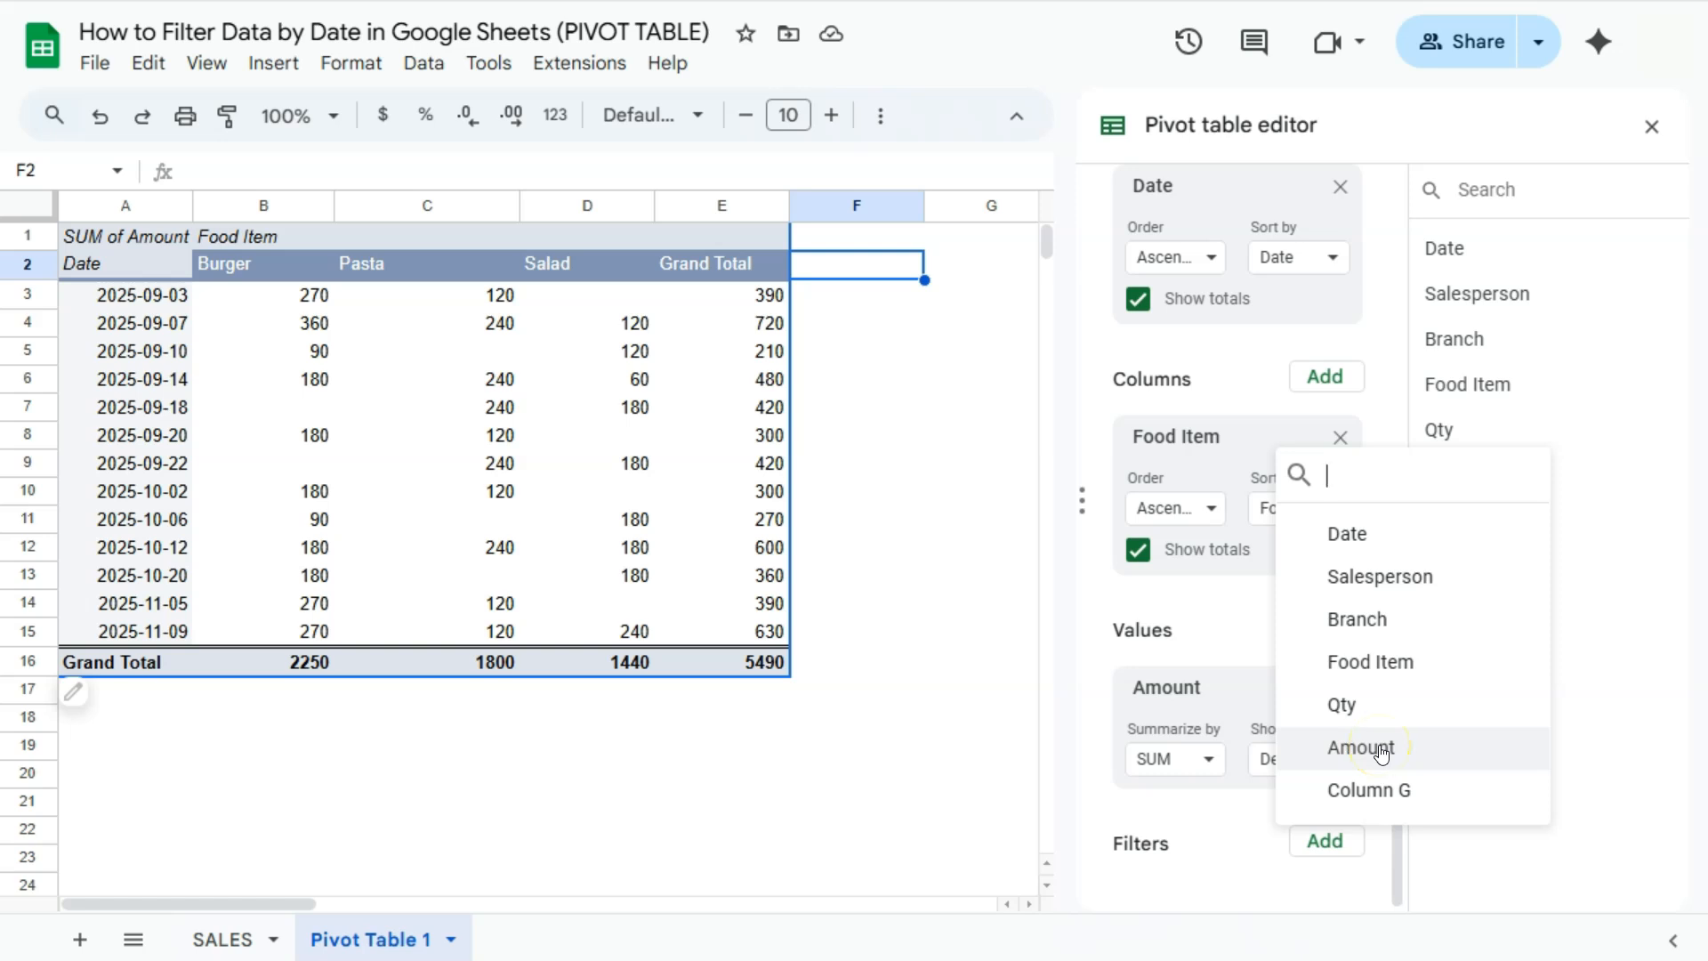
{"action": "left_click", "coordinate": [1350, 534]}
{"action": "scroll", "coordinate": [1178, 759], "scroll_direction": "down", "scroll_amount": 1}
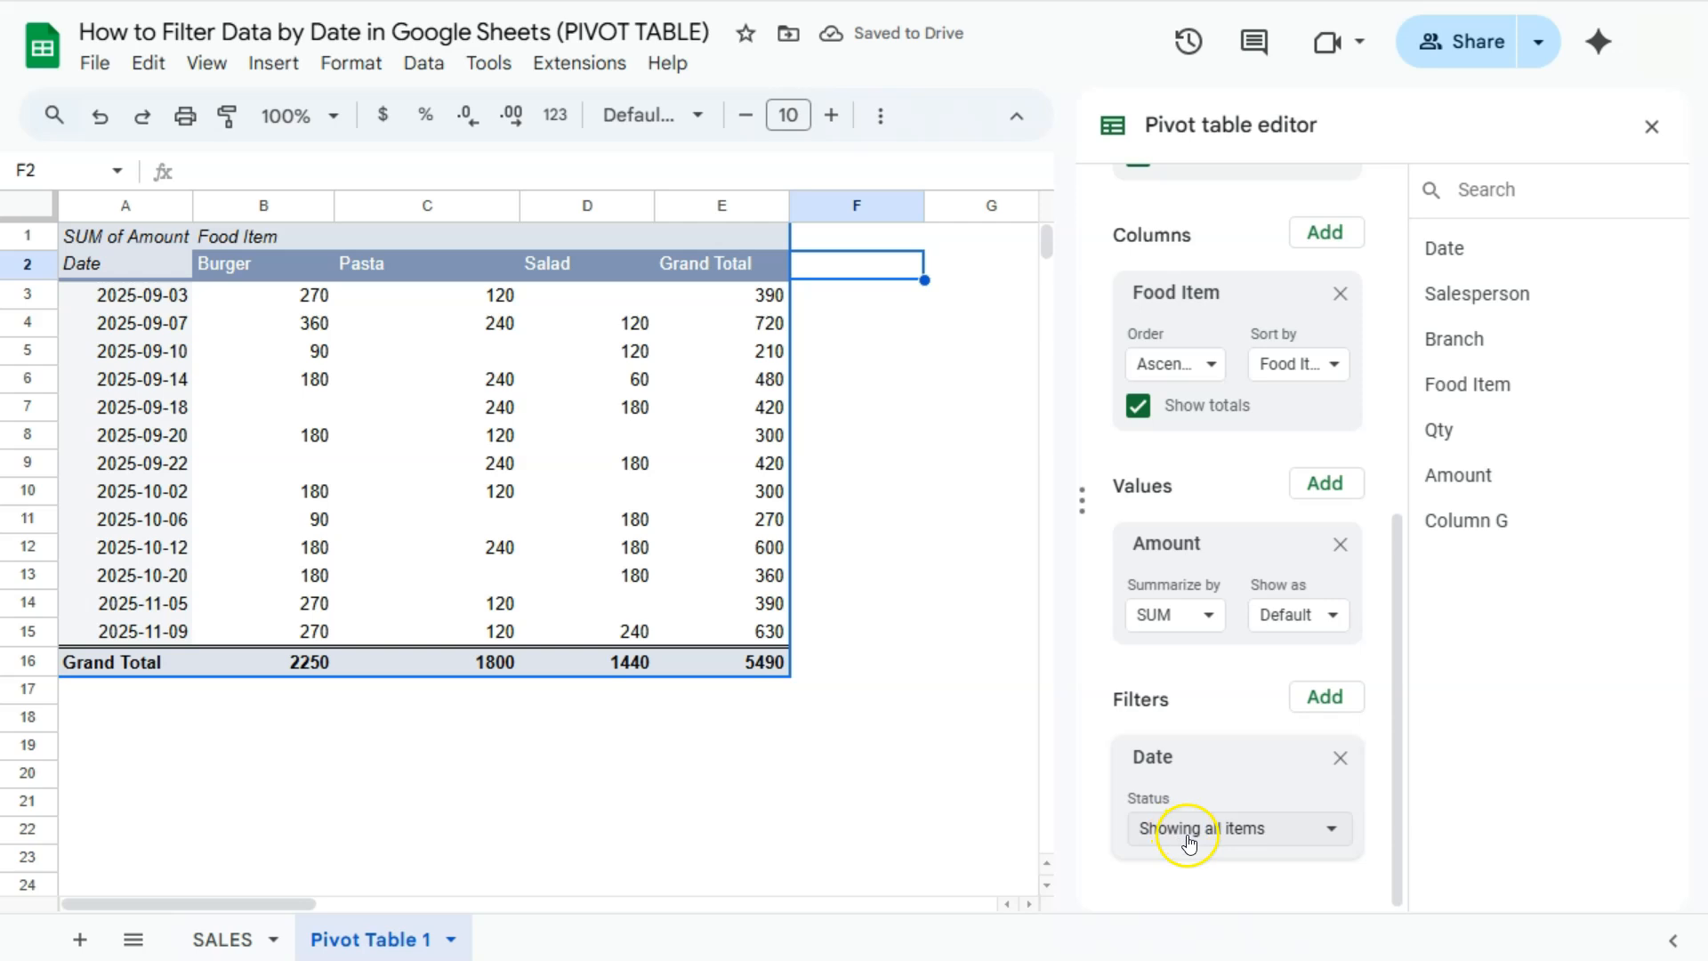
- Filter the pivot table's Date values to only 2025-09-07, 2025-09-18, 2025-10-06 and 2025-11-05
{"action": "left_click", "coordinate": [1325, 830]}
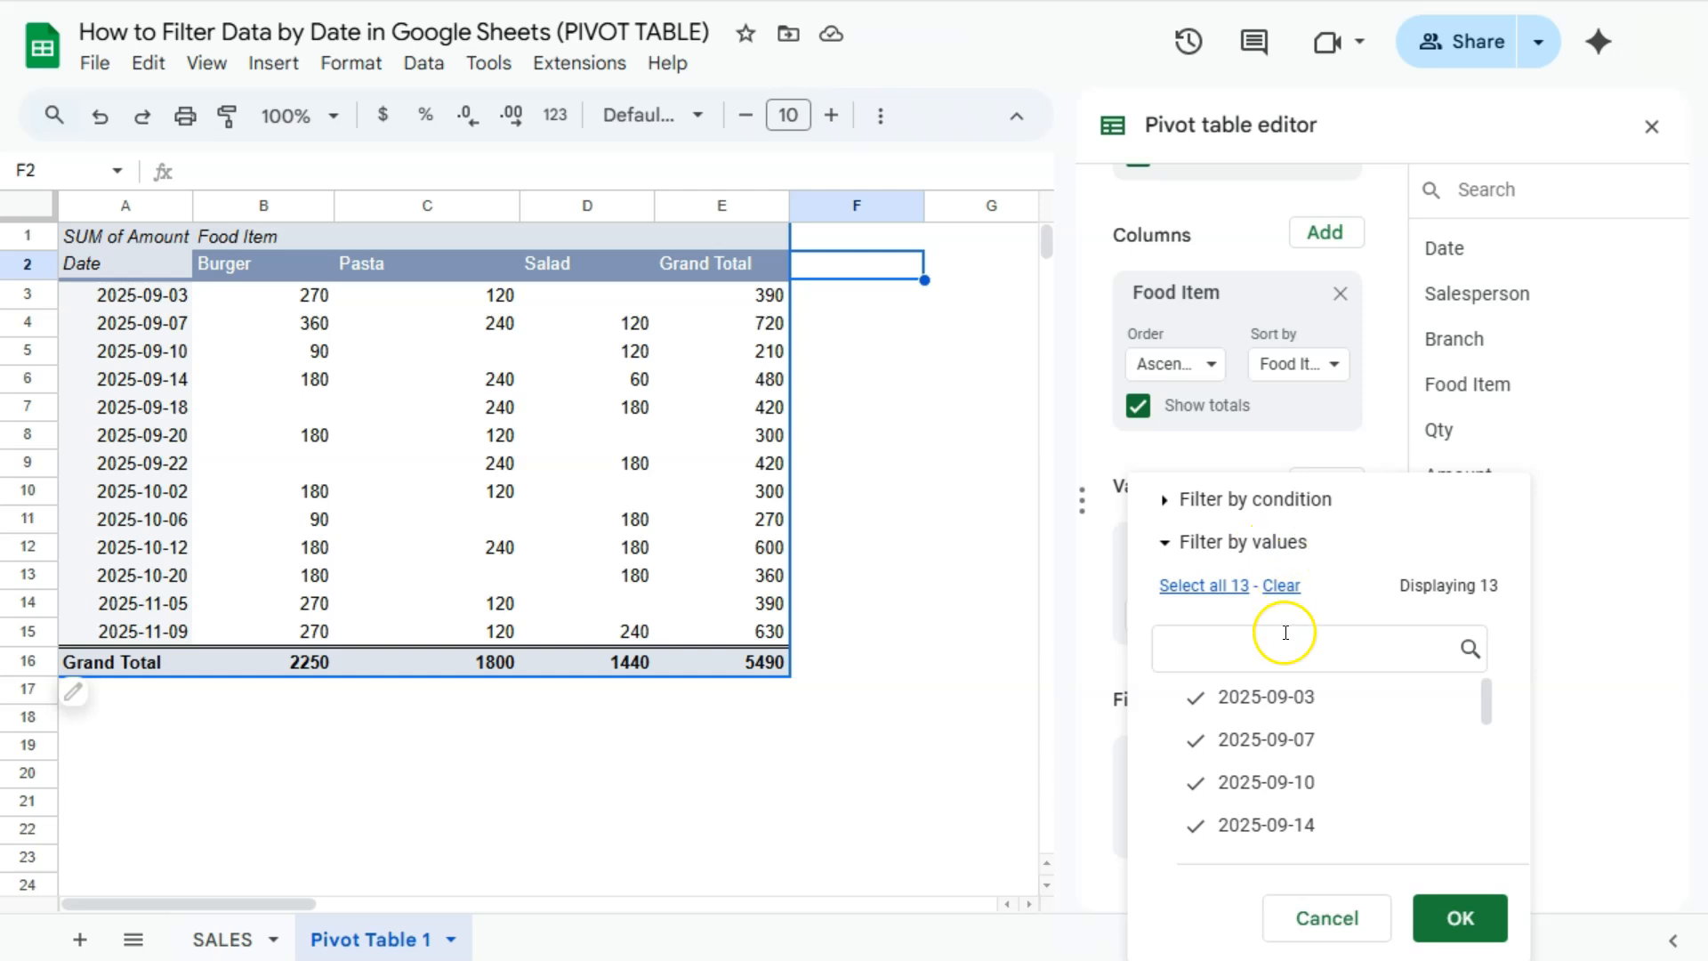
{"action": "left_click", "coordinate": [1280, 584]}
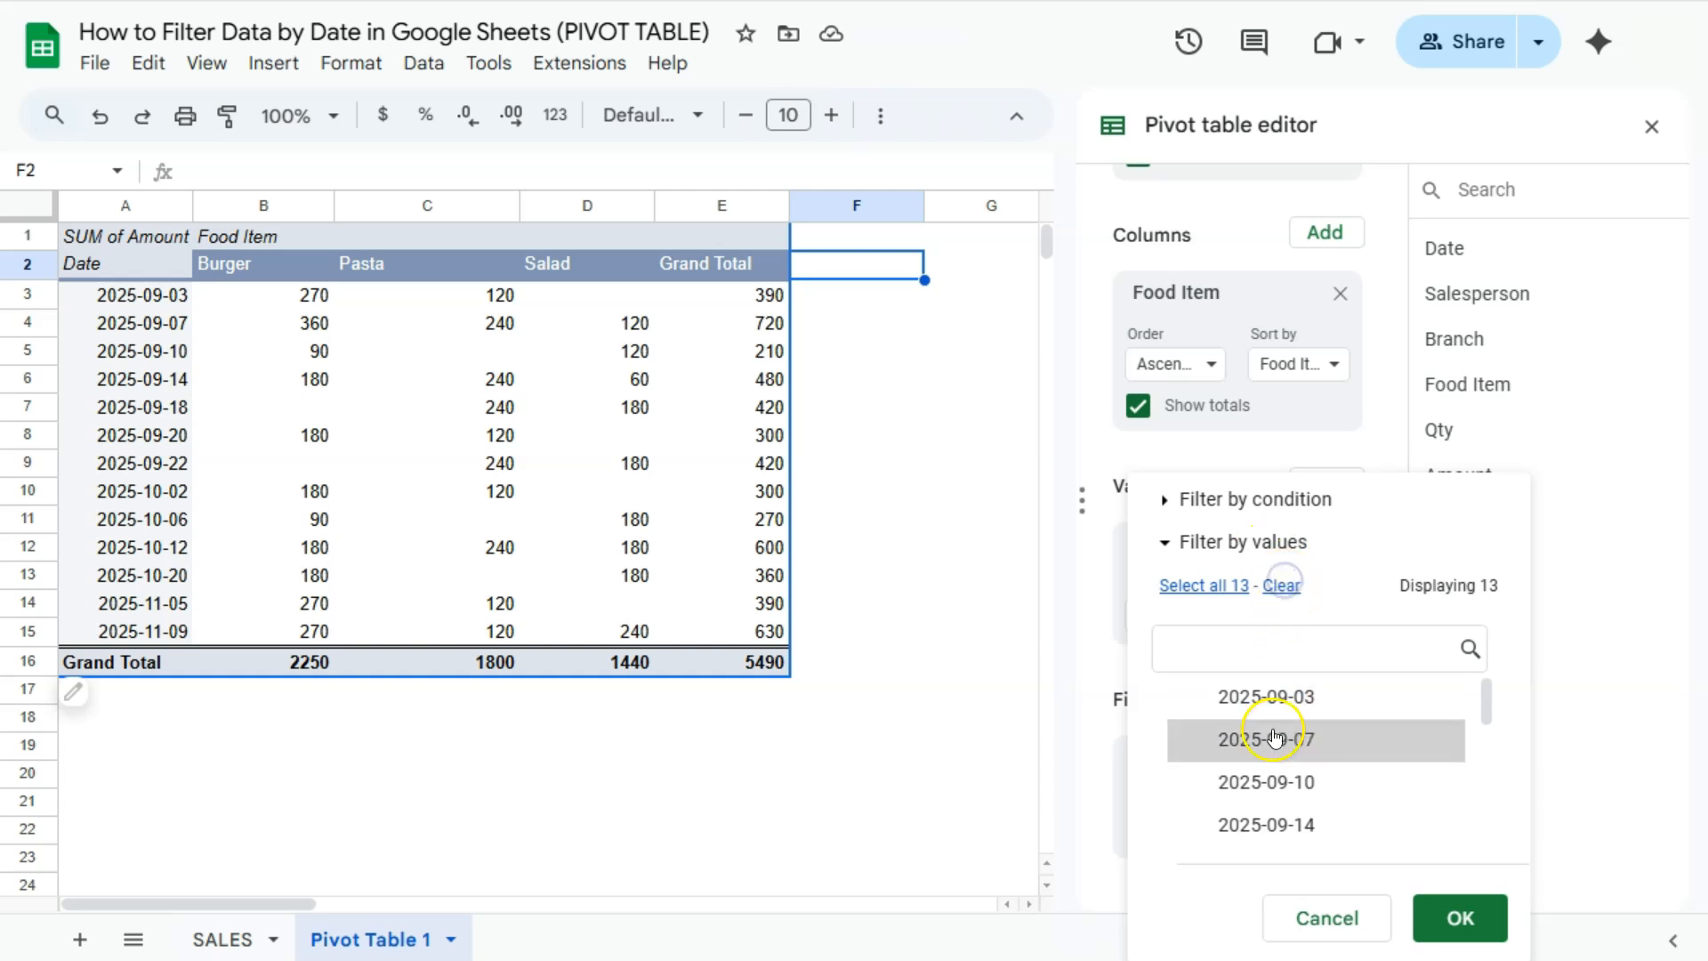
{"action": "scroll", "coordinate": [1275, 739], "scroll_direction": "down", "scroll_amount": 5}
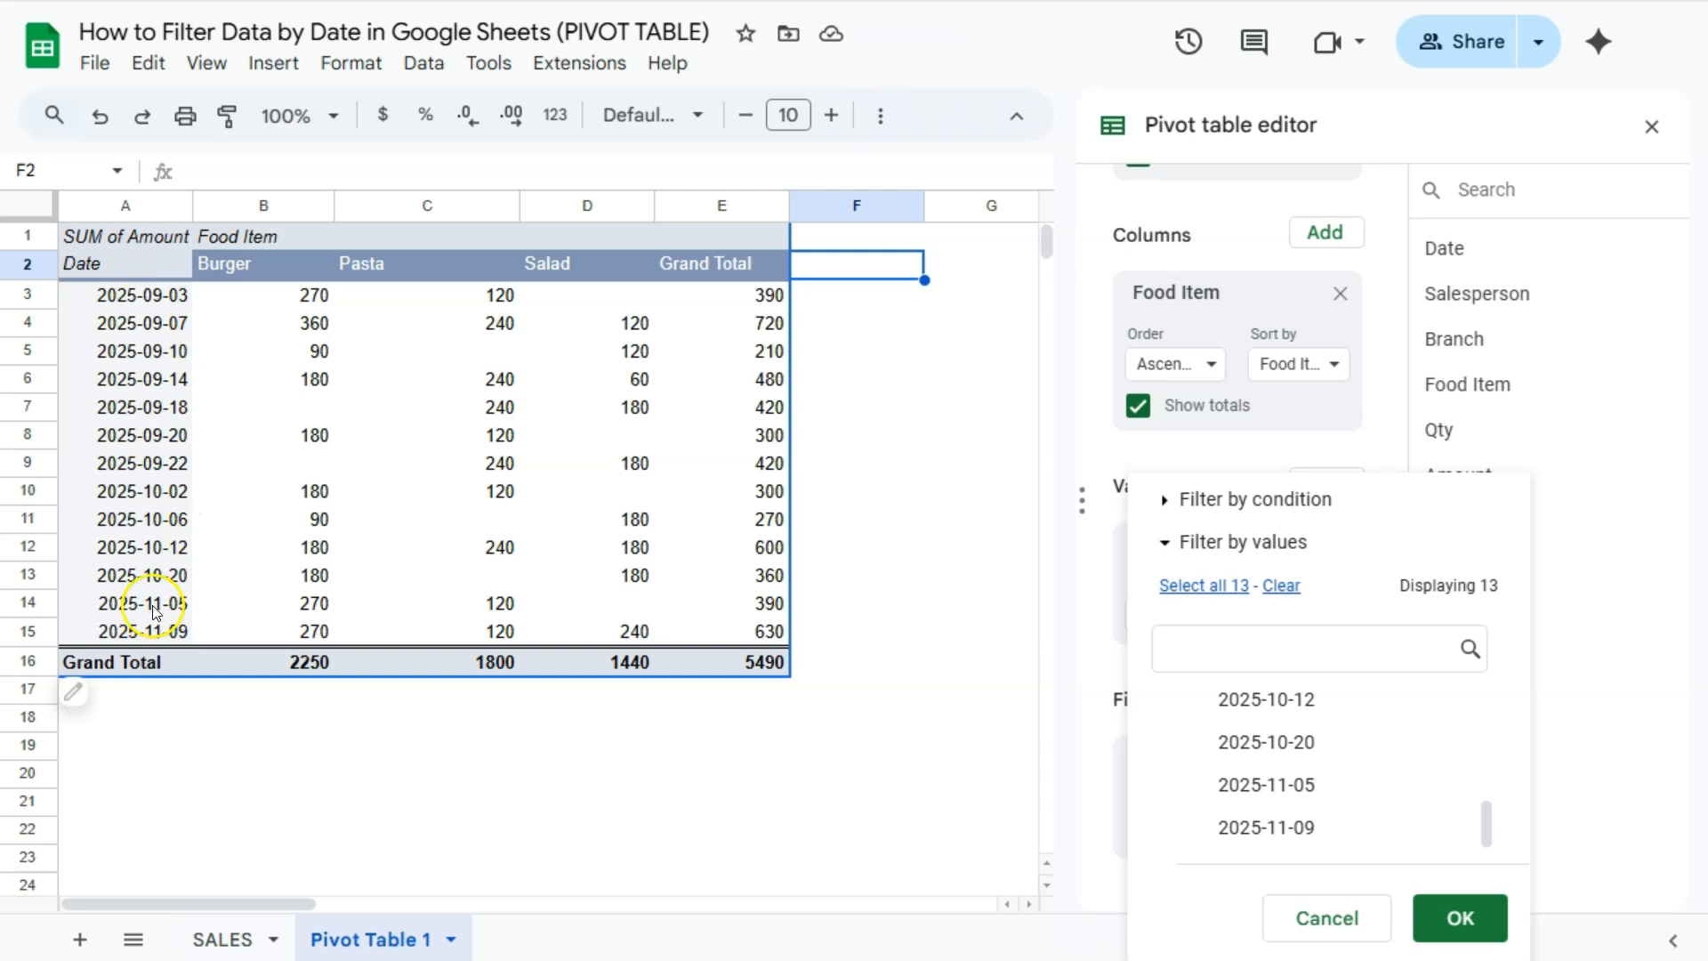
{"action": "scroll", "coordinate": [1289, 747], "scroll_direction": "up", "scroll_amount": 5}
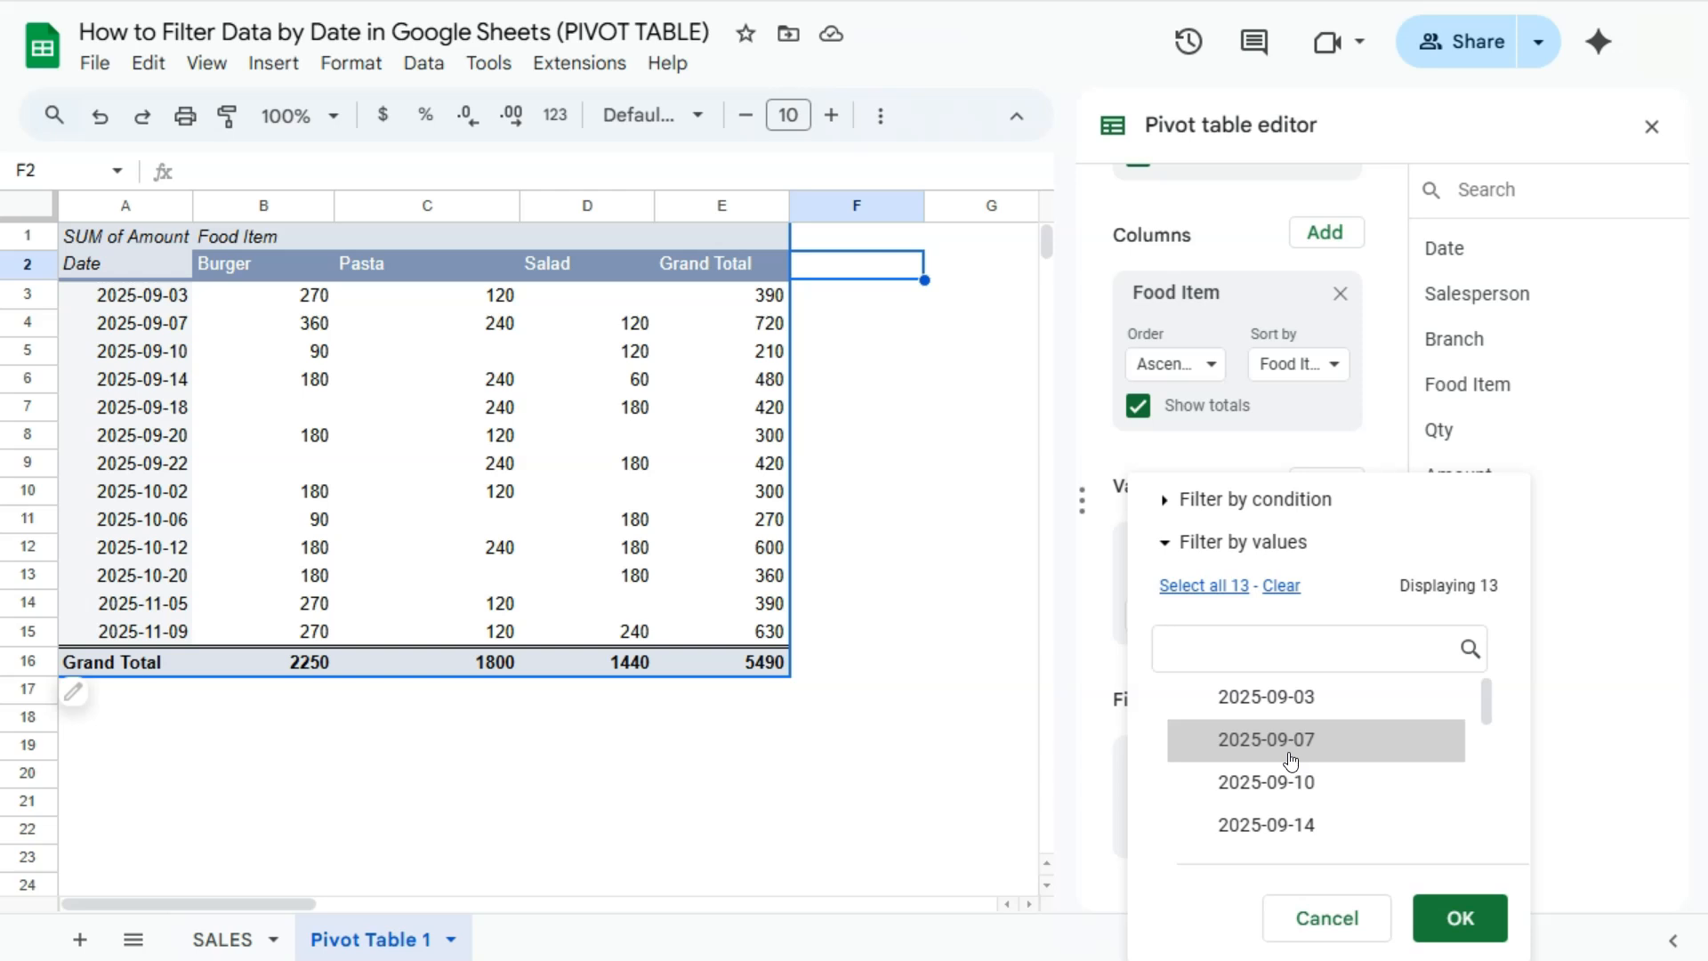
{"action": "left_click", "coordinate": [1286, 742]}
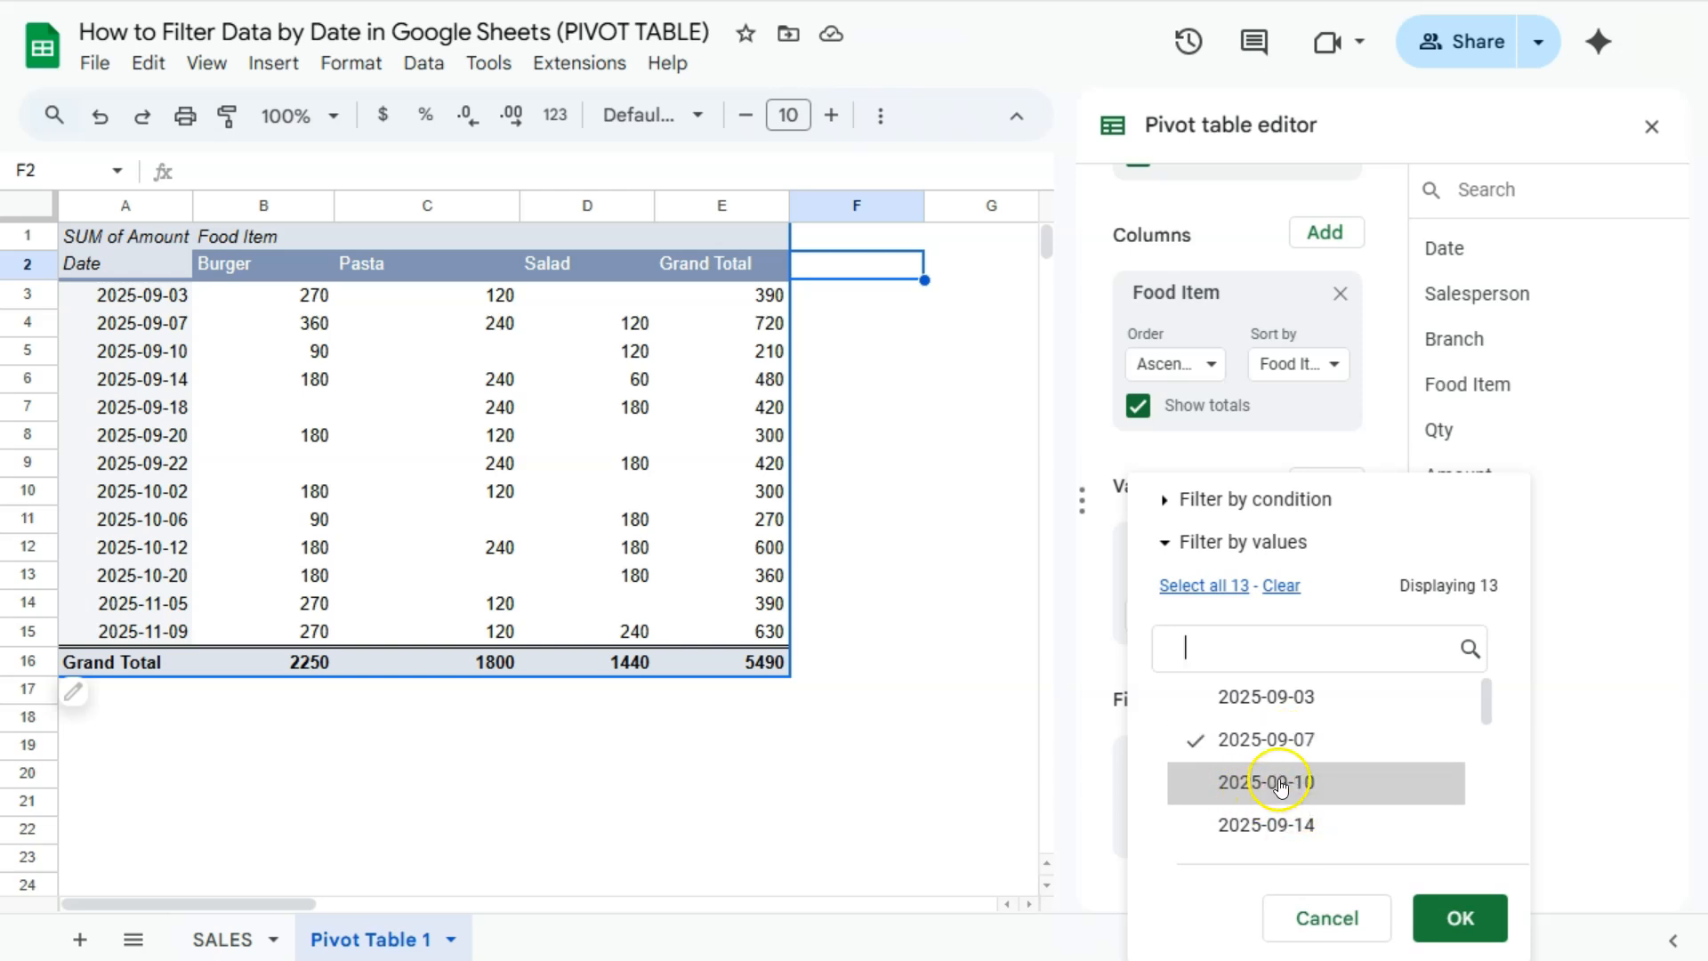
{"action": "scroll", "coordinate": [1280, 786], "scroll_direction": "down", "scroll_amount": 3}
{"action": "left_click", "coordinate": [1271, 732]}
{"action": "scroll", "coordinate": [1292, 808], "scroll_direction": "down", "scroll_amount": 3}
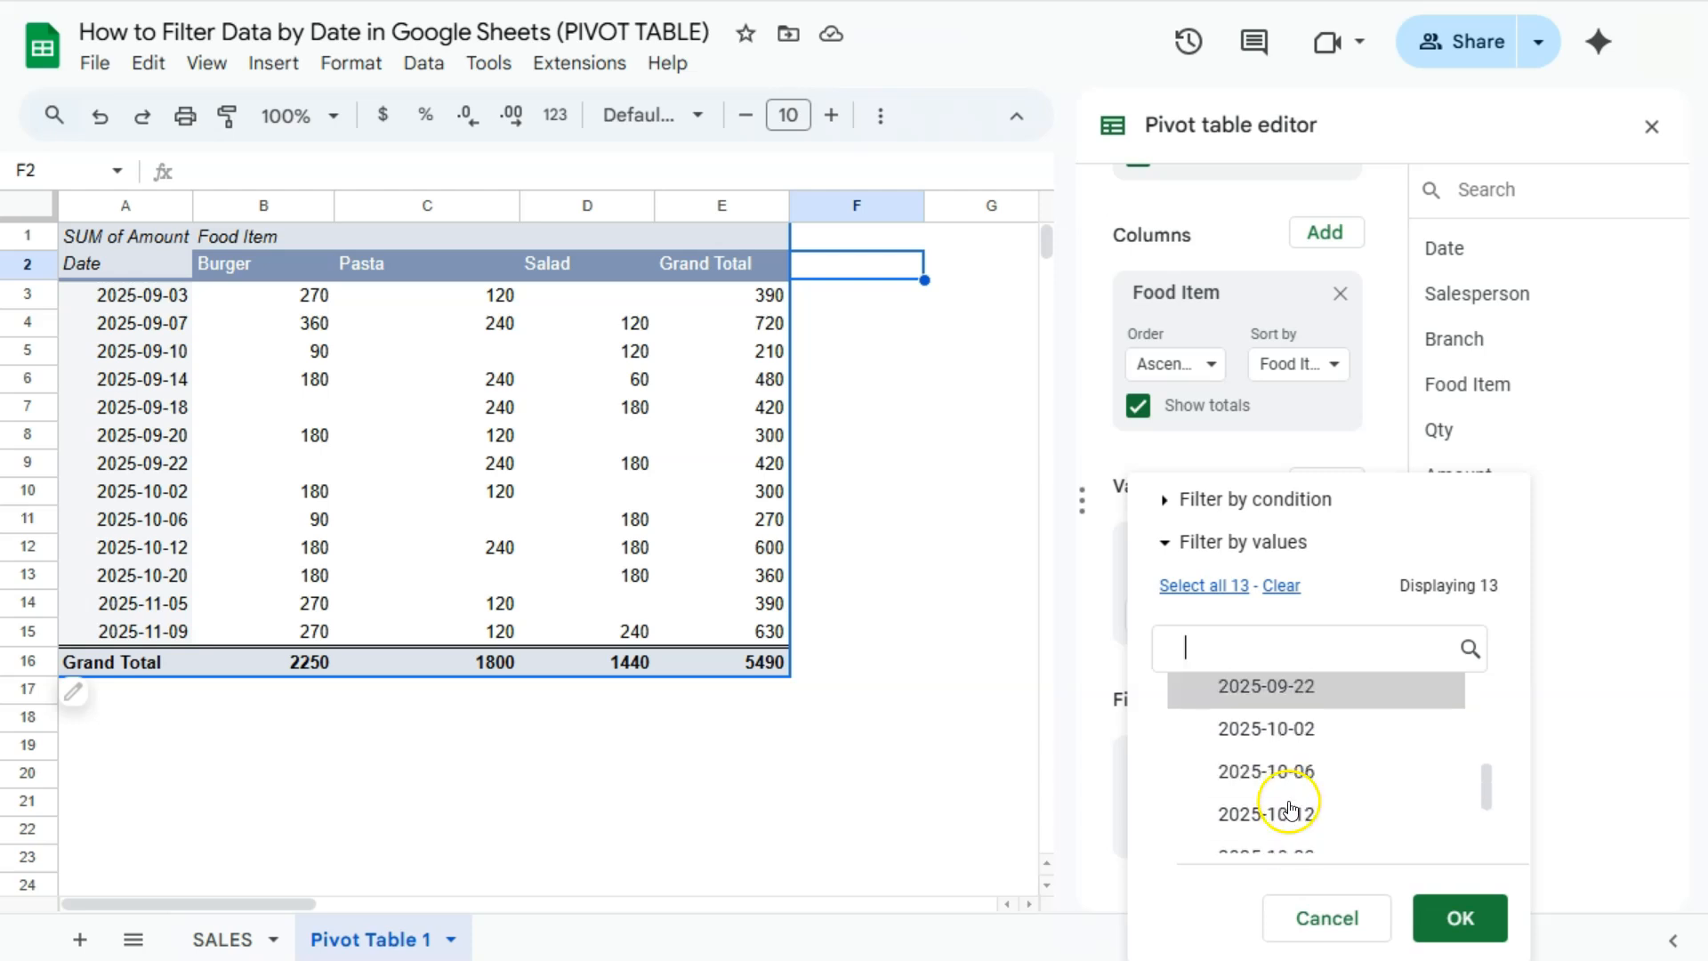
{"action": "left_click", "coordinate": [1286, 772]}
{"action": "scroll", "coordinate": [1286, 778], "scroll_direction": "down", "scroll_amount": 3}
{"action": "left_click", "coordinate": [1289, 783]}
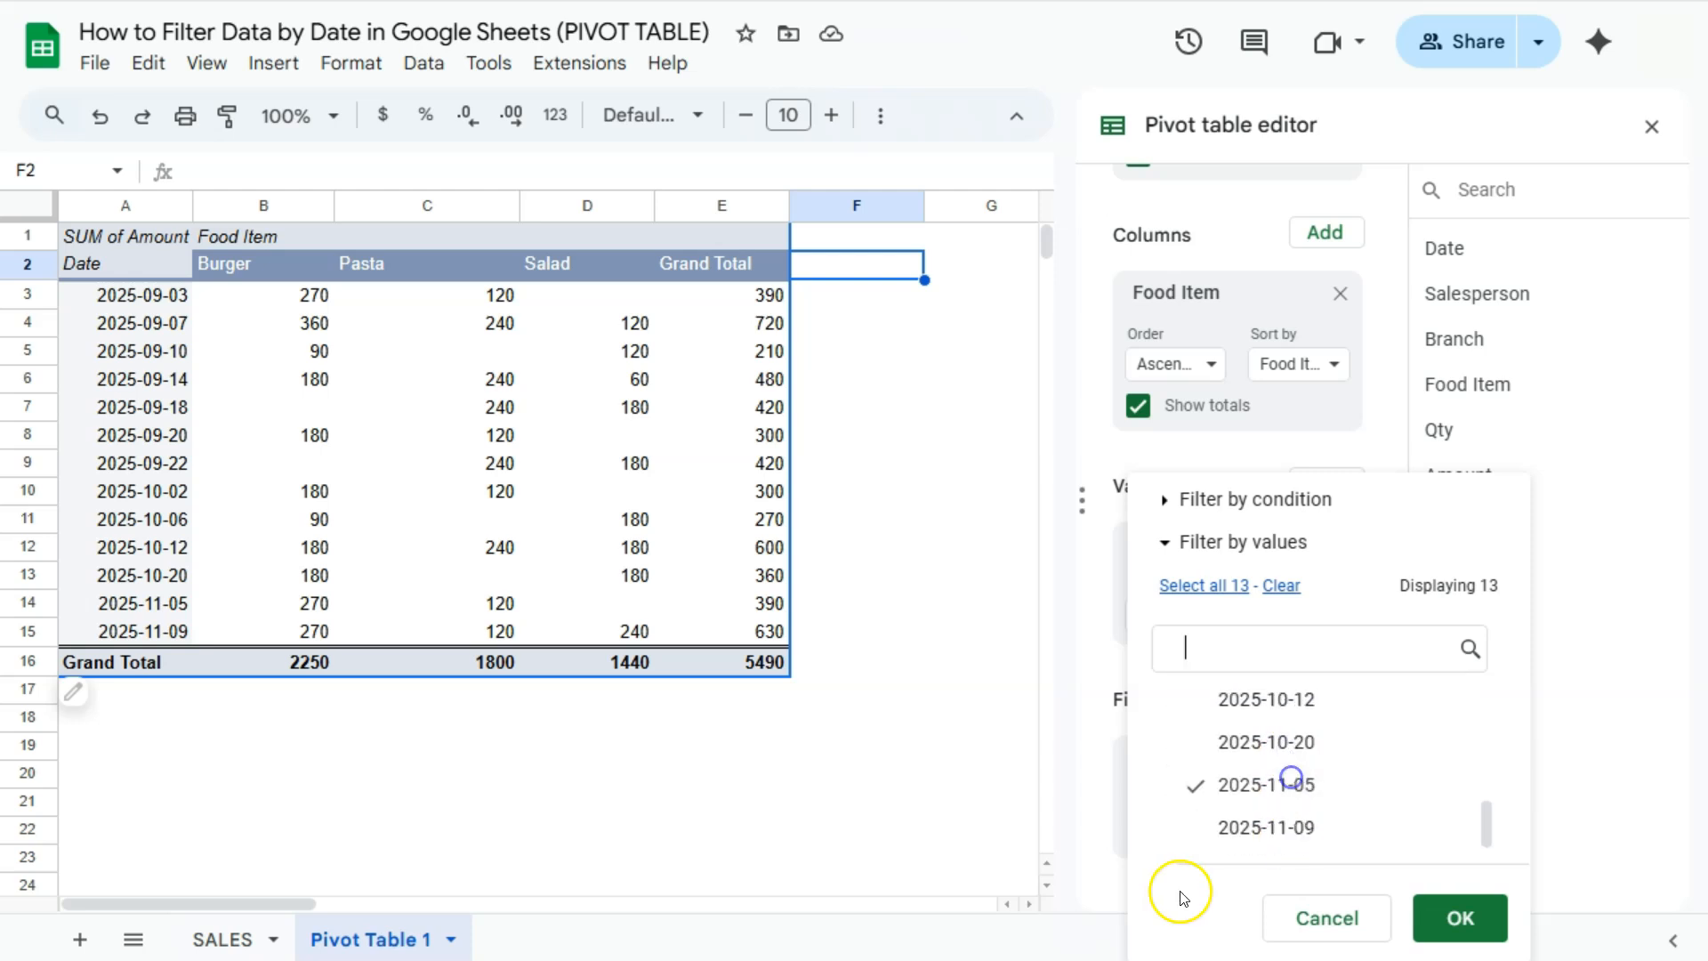
{"action": "left_click", "coordinate": [1430, 932]}
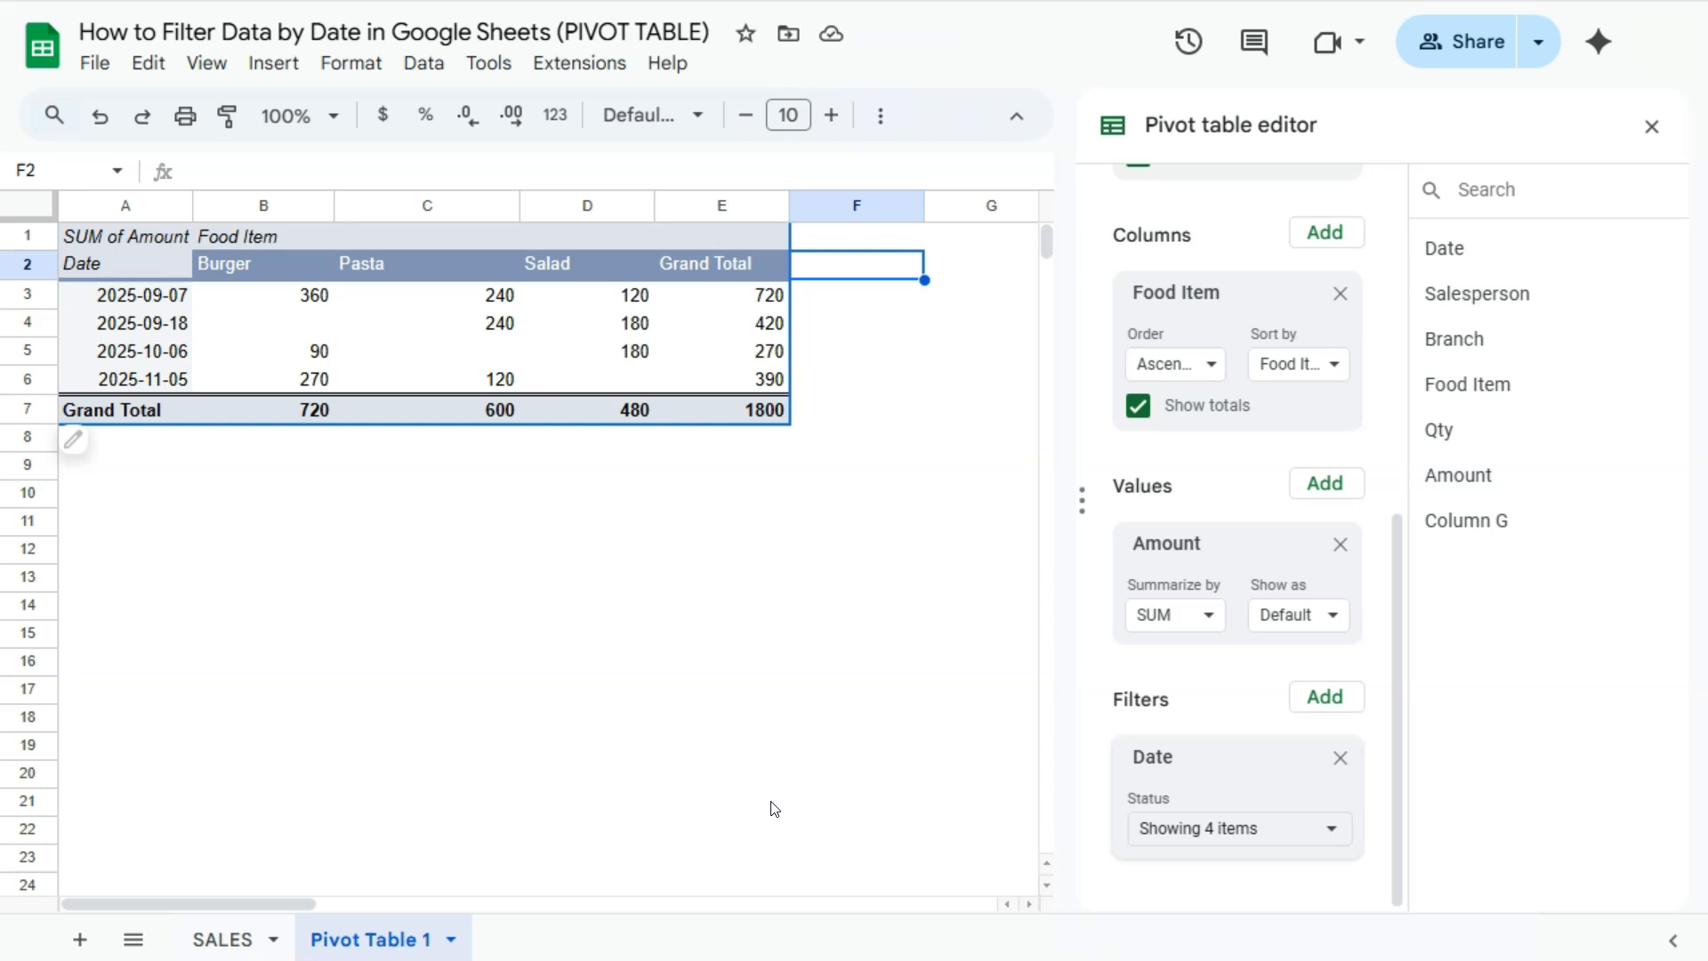
- Remove the Date filter from the pivot table and close the pivot table editor
{"action": "left_click", "coordinate": [1340, 759]}
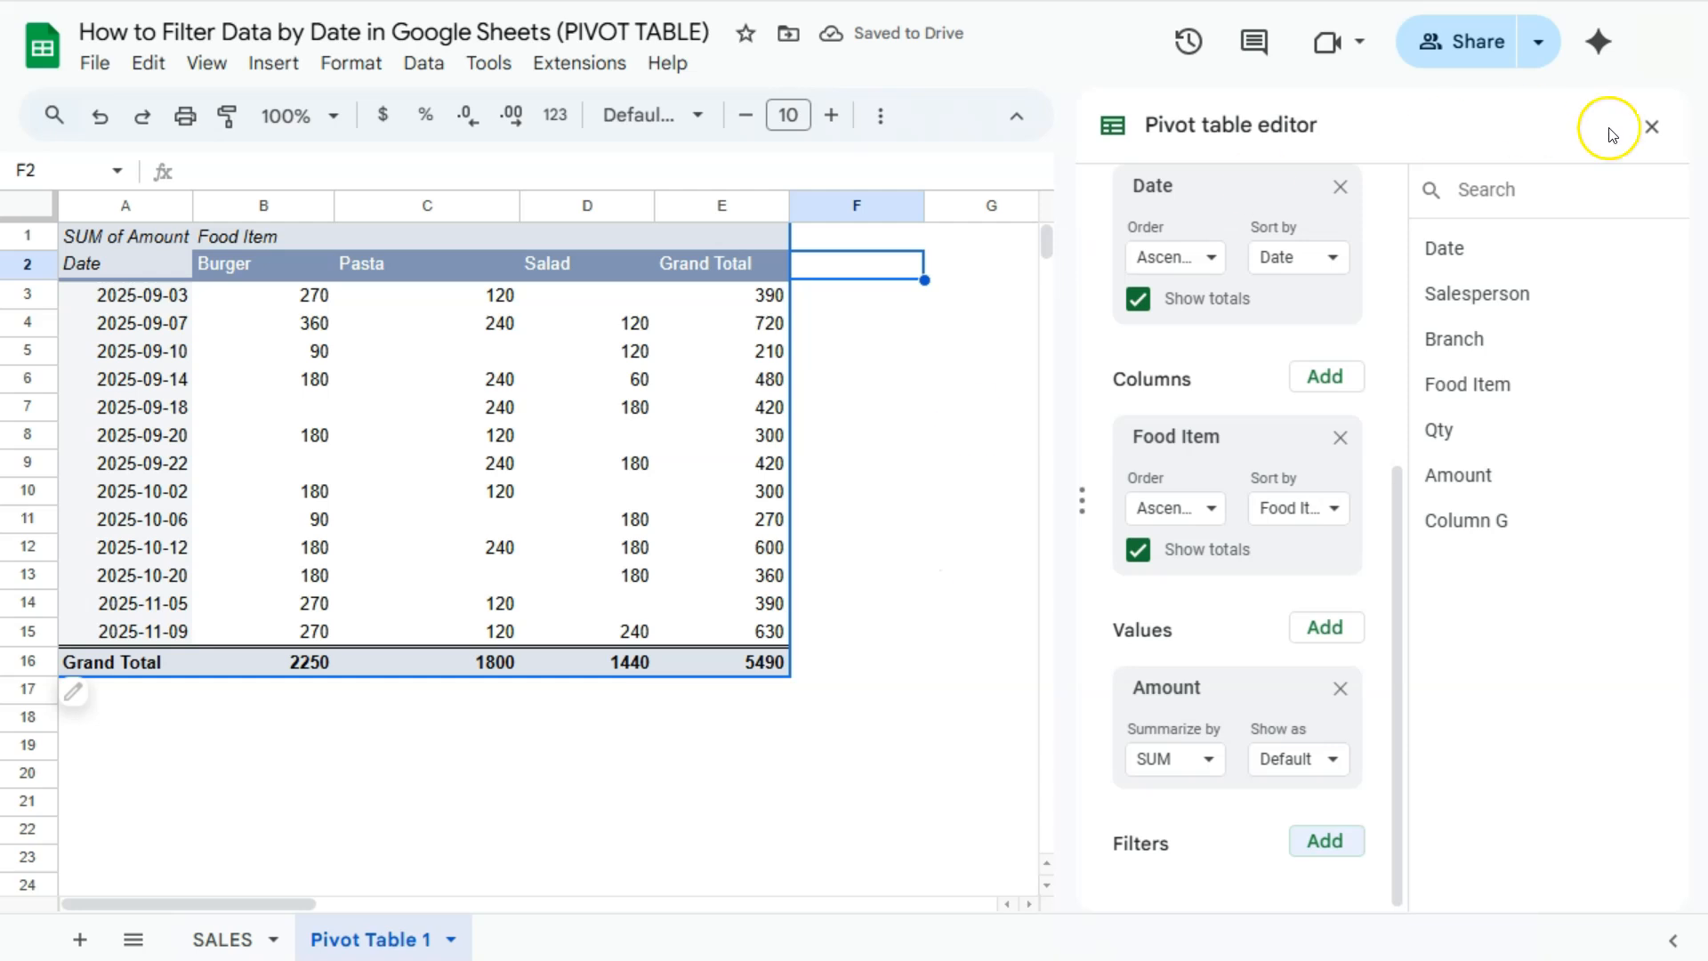
{"action": "left_click", "coordinate": [1652, 126]}
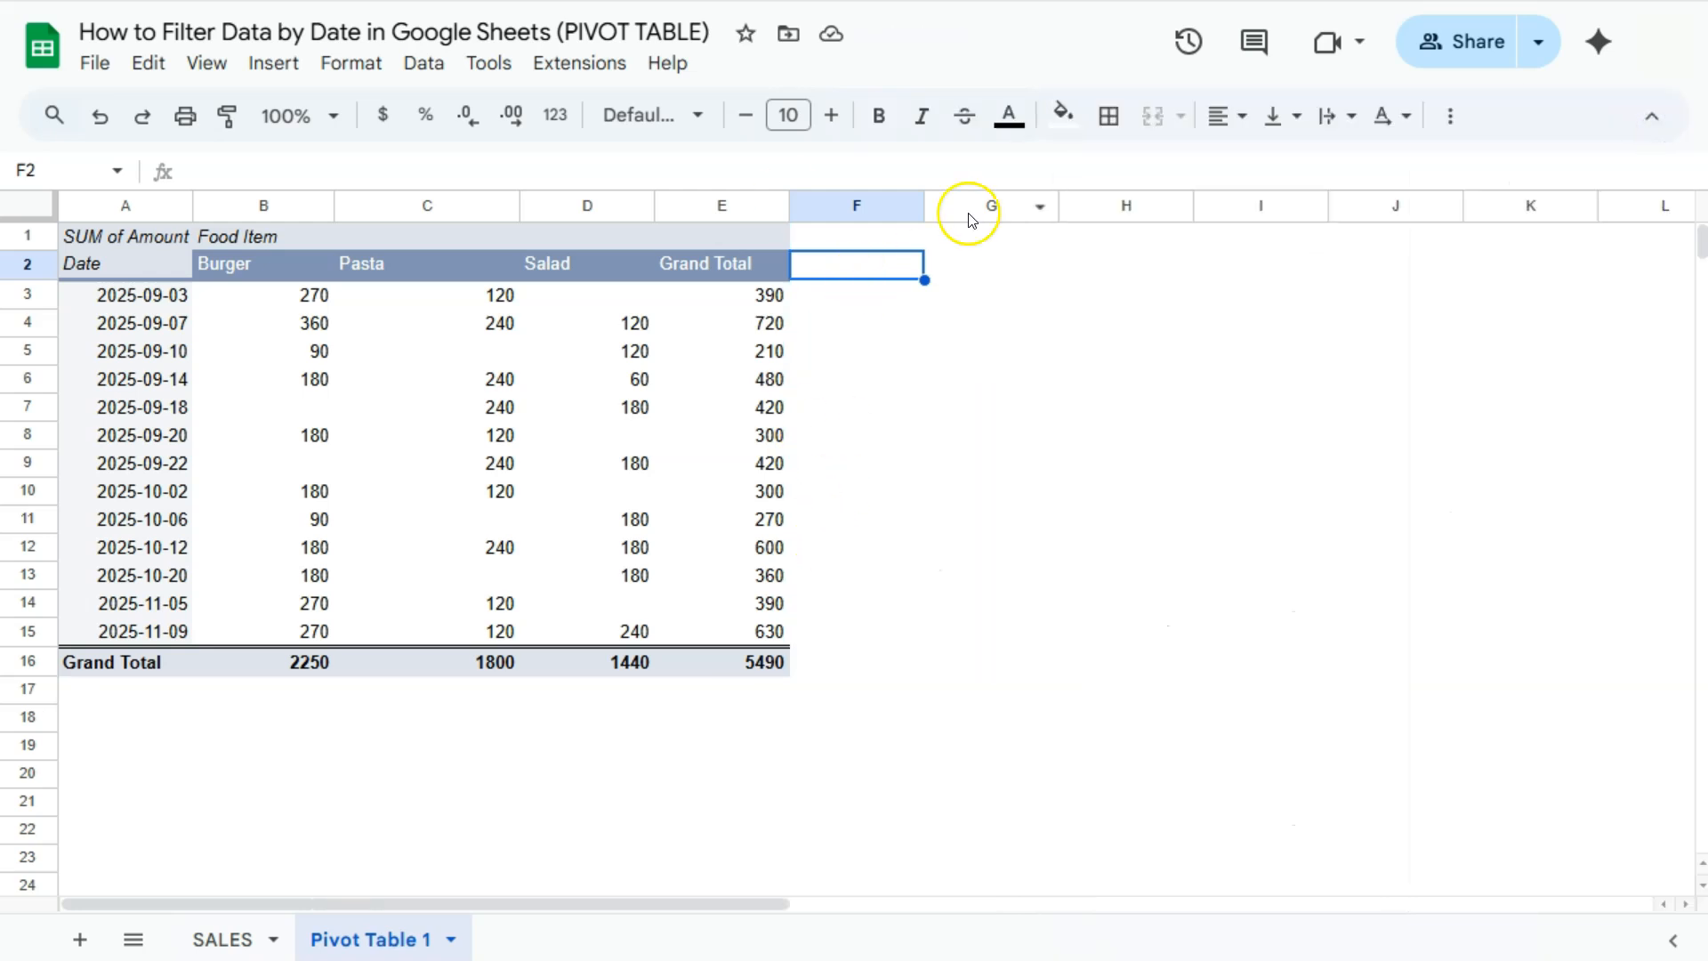
- Add a slicer that uses the source data range SALES!A1:G31, checking that range on the SALES sheet
{"action": "left_click", "coordinate": [436, 64]}
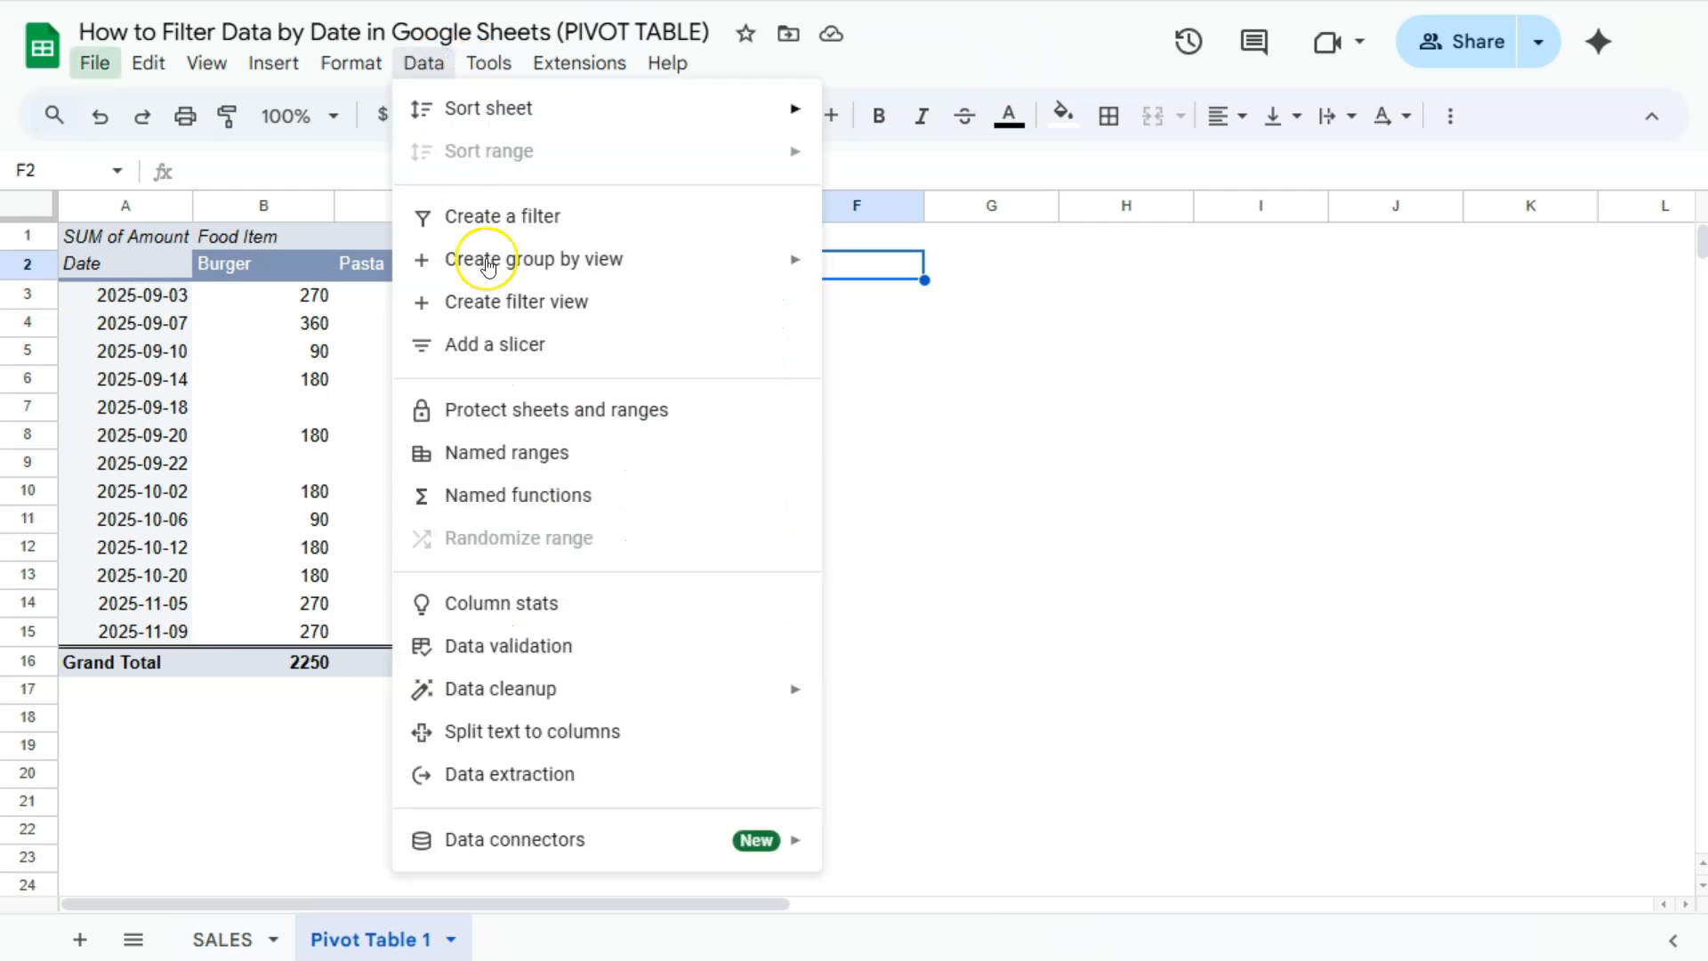
{"action": "left_click", "coordinate": [508, 347]}
{"action": "left_click", "coordinate": [485, 336]}
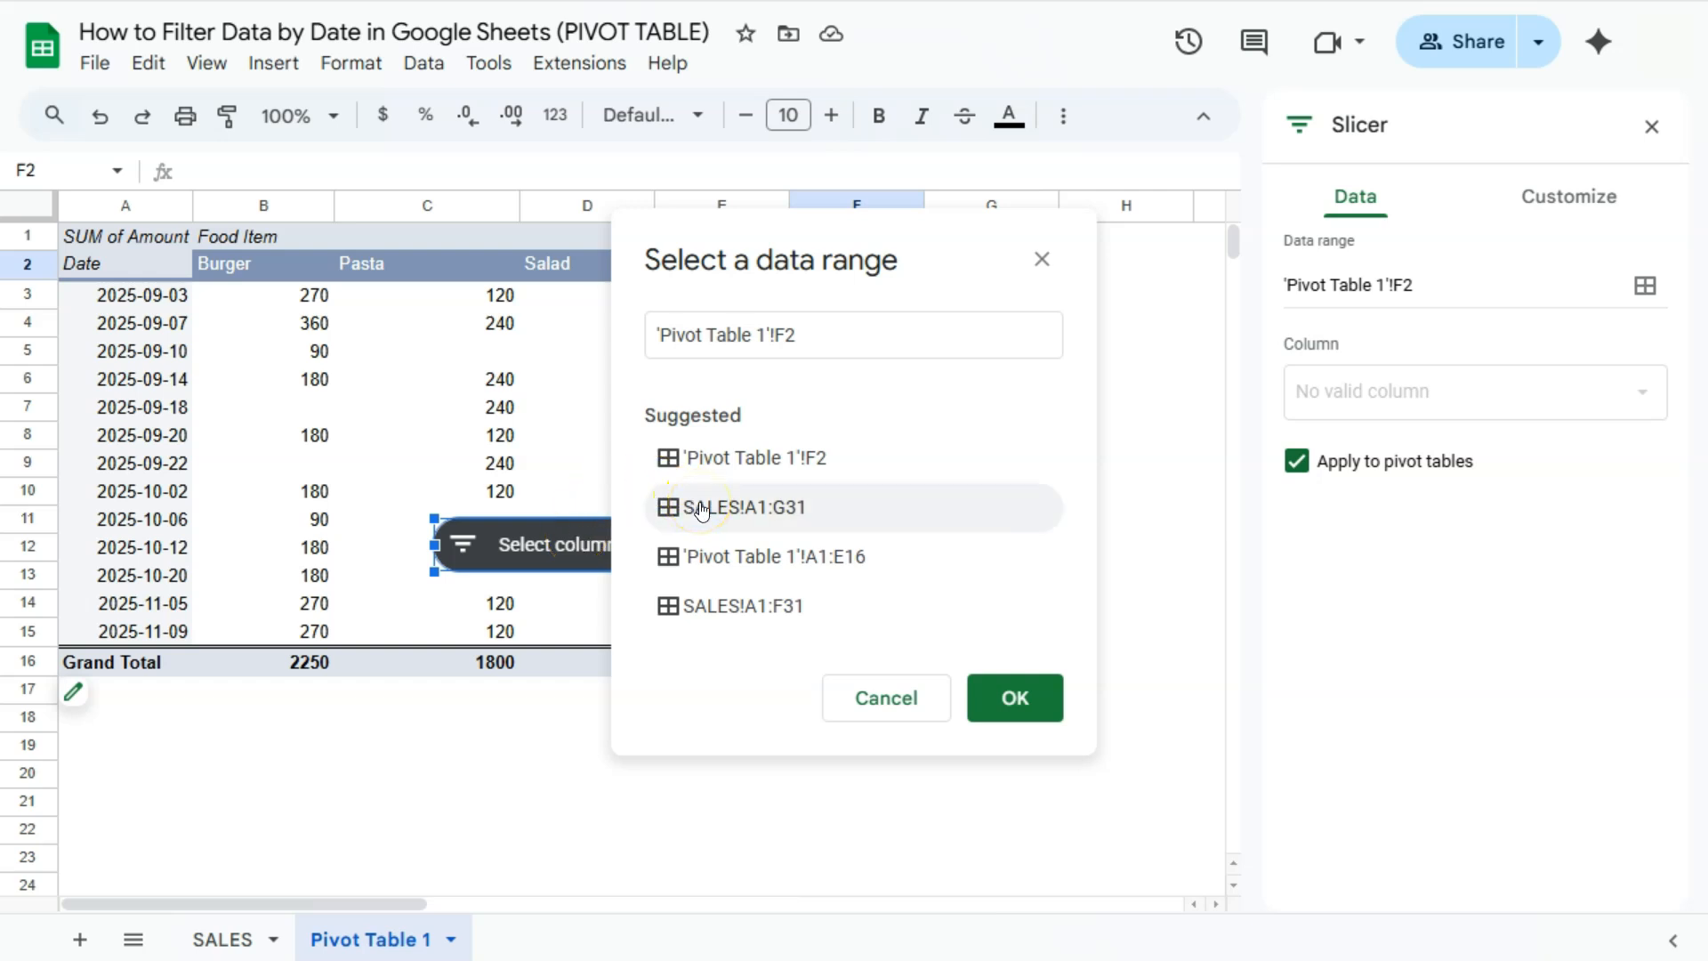
{"action": "left_click", "coordinate": [224, 940]}
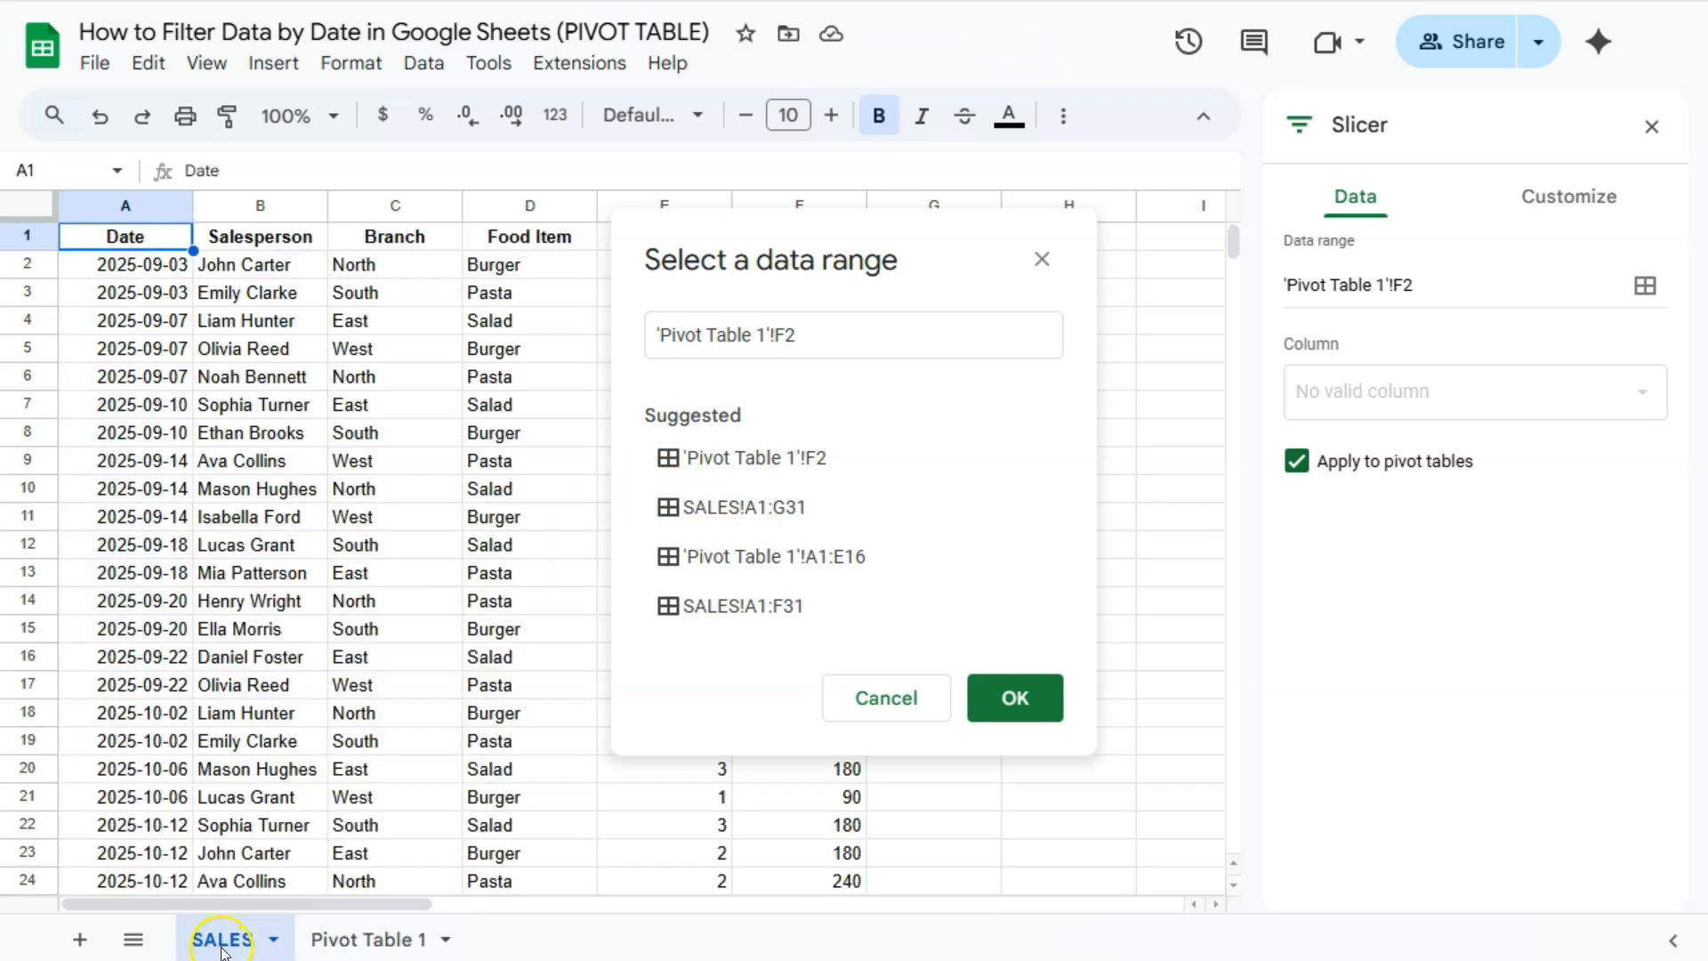
{"action": "left_click", "coordinate": [353, 939]}
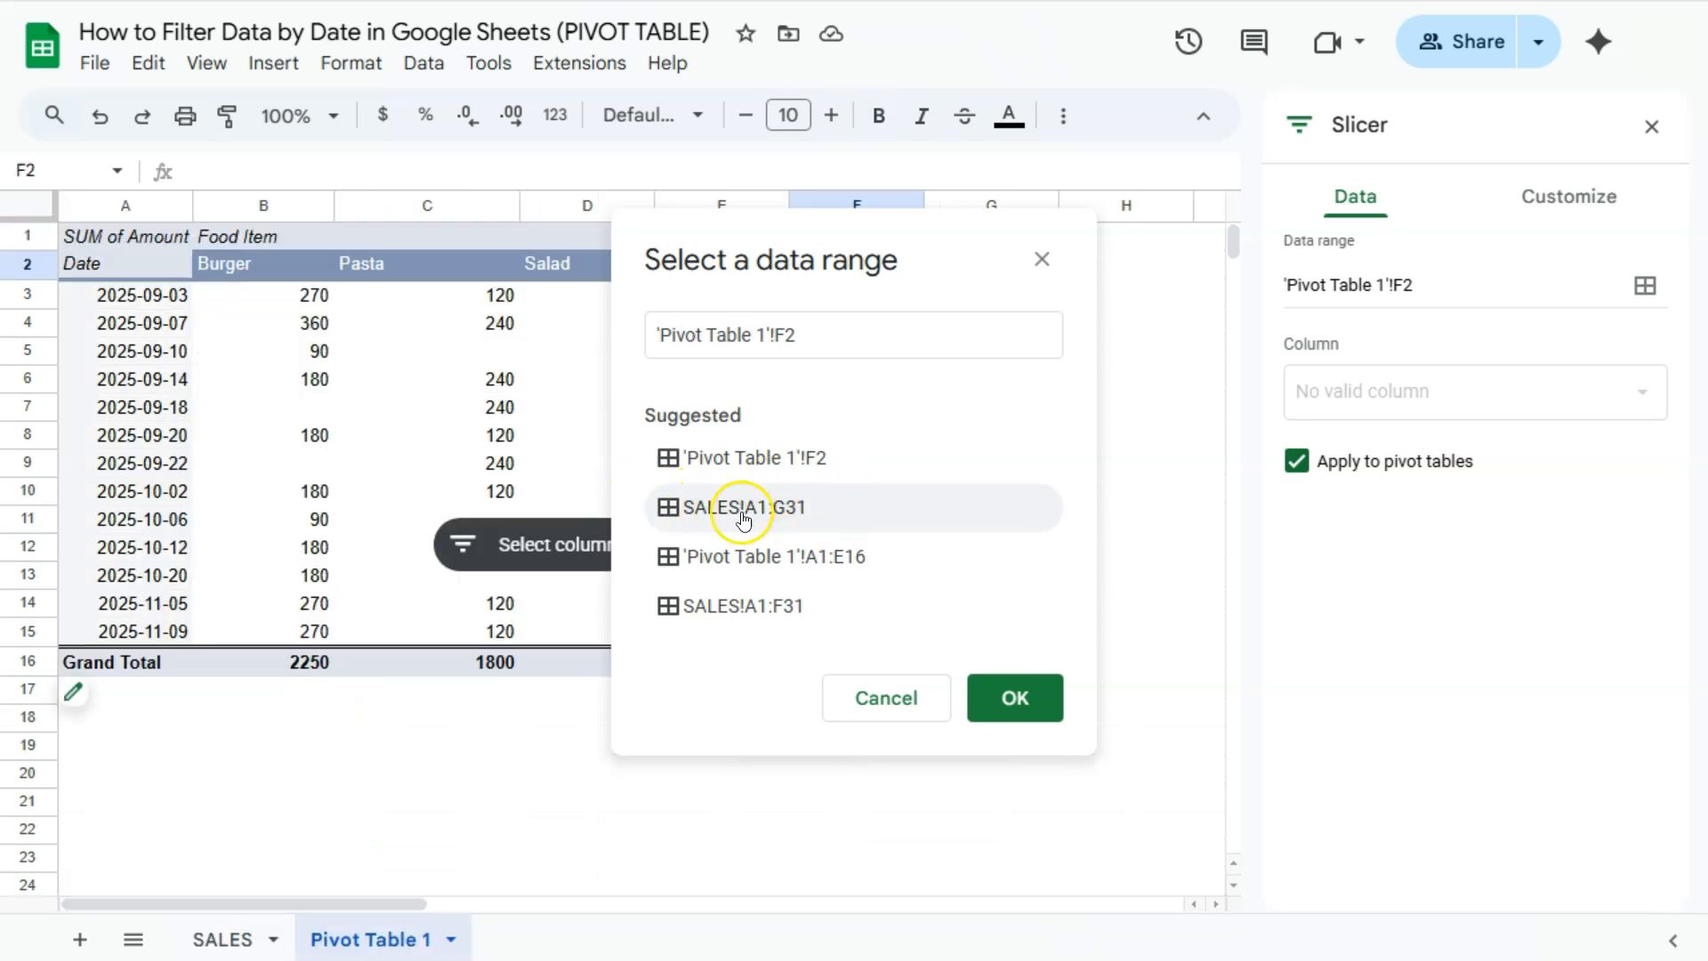
{"action": "left_click", "coordinate": [236, 936]}
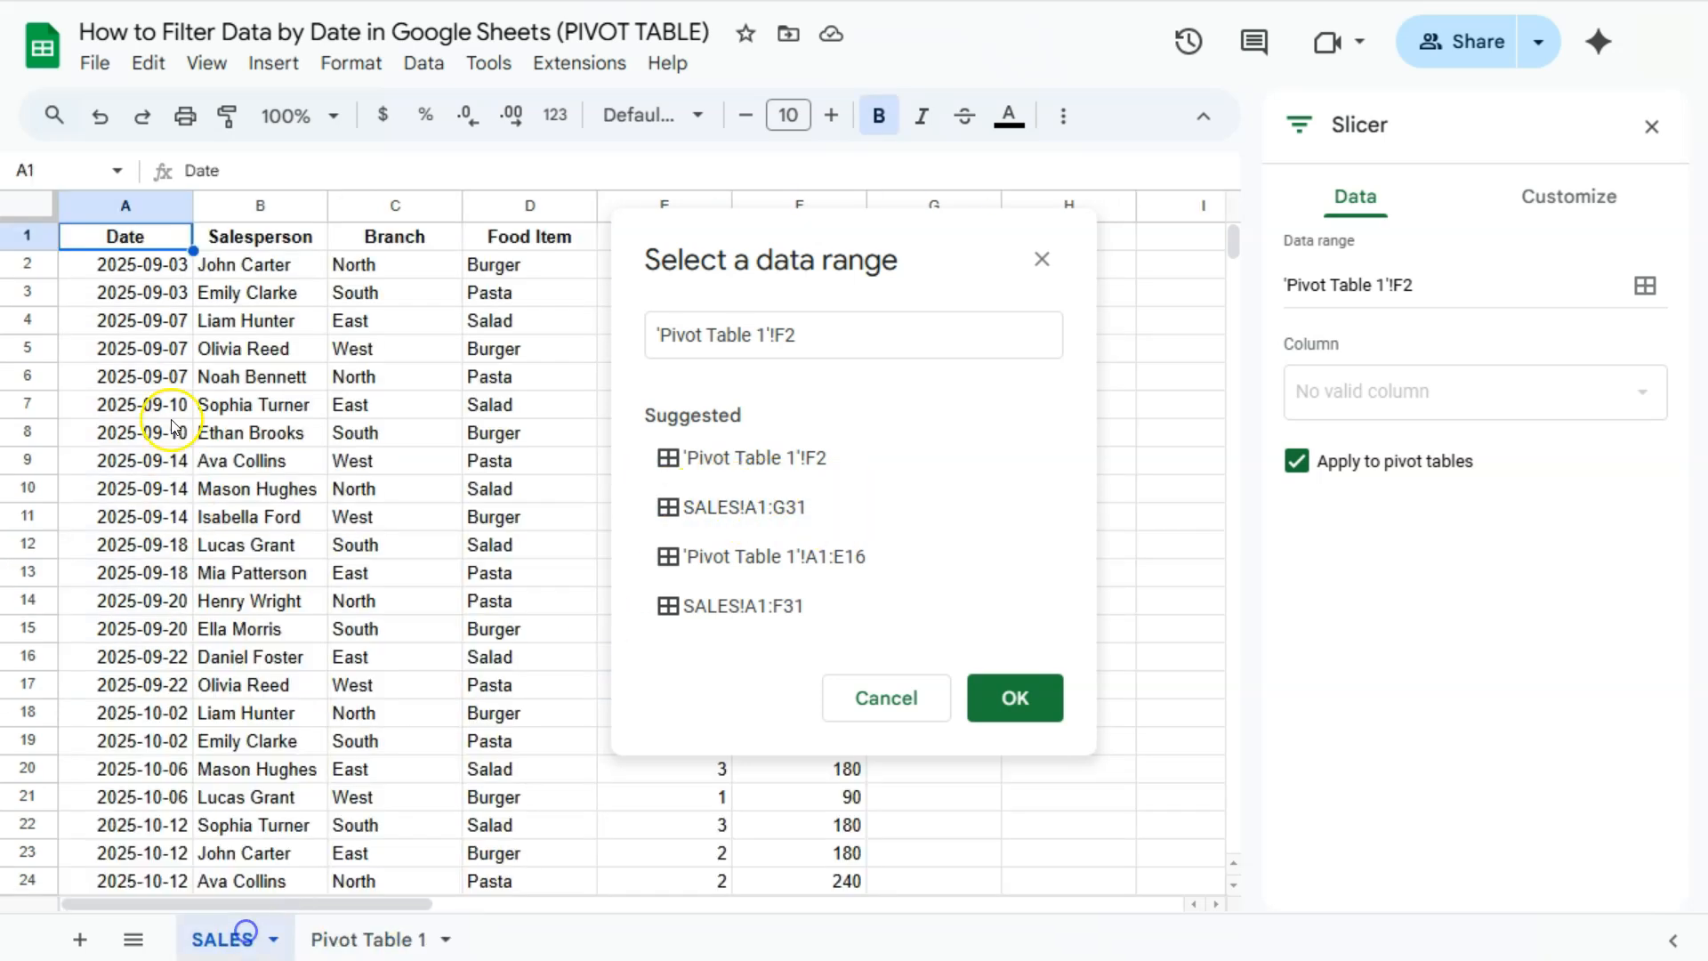
{"action": "left_click", "coordinate": [341, 939]}
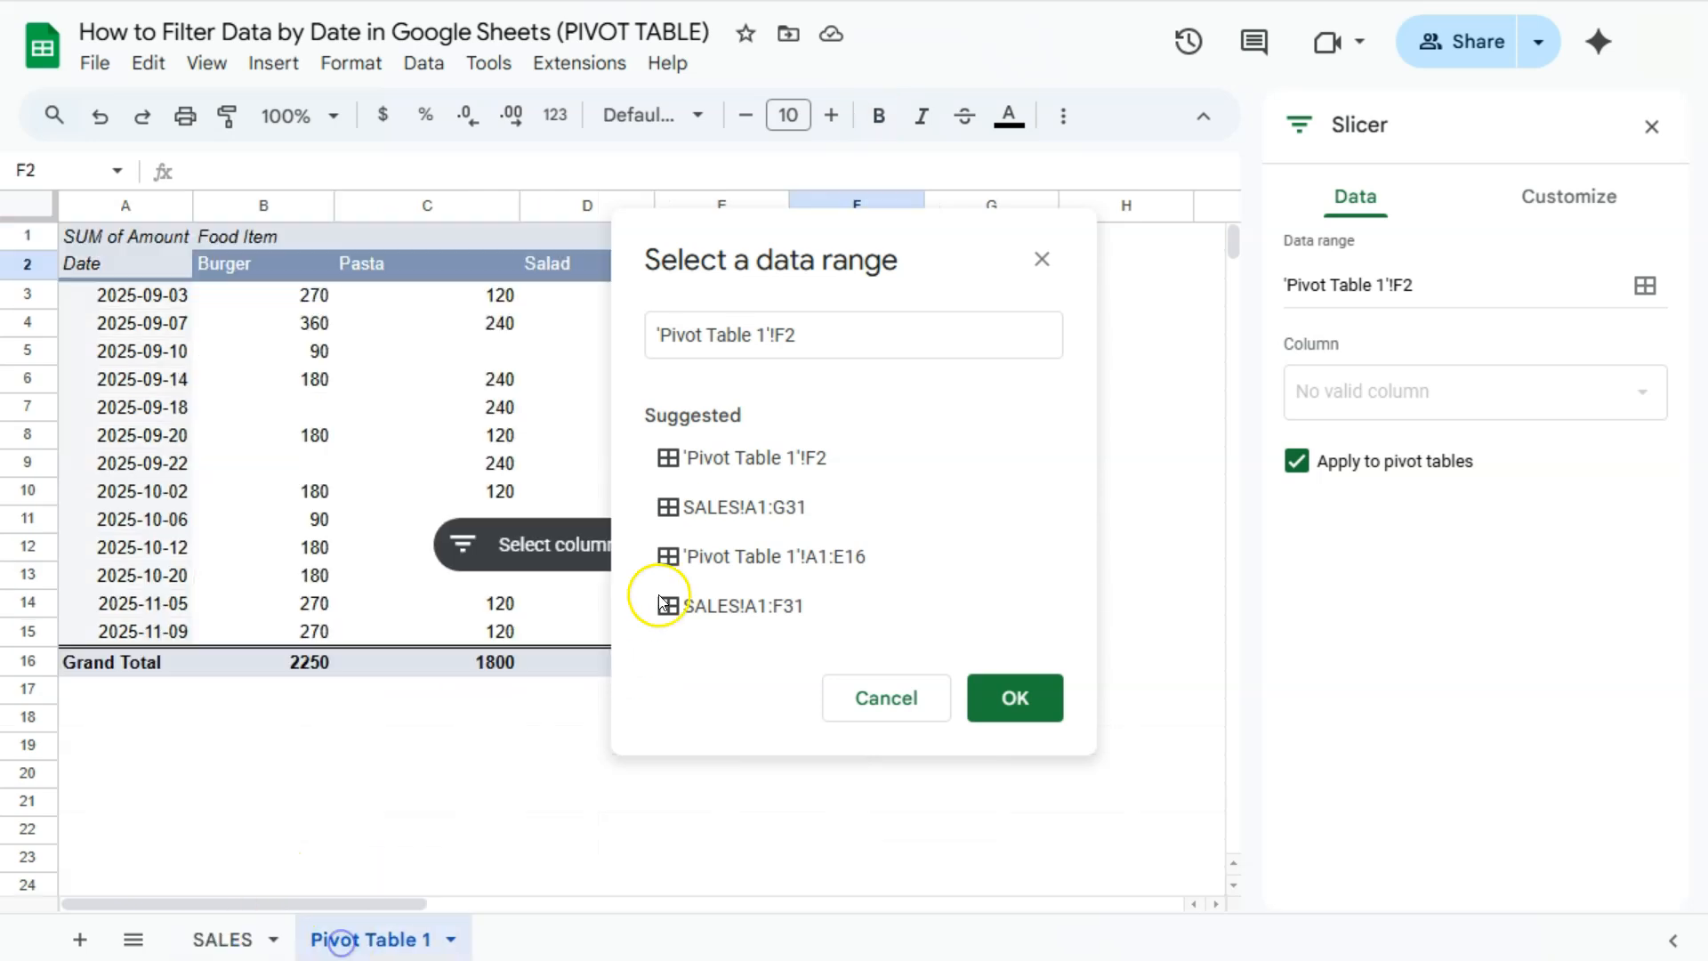
{"action": "left_click", "coordinate": [712, 505]}
{"action": "left_click", "coordinate": [1023, 699]}
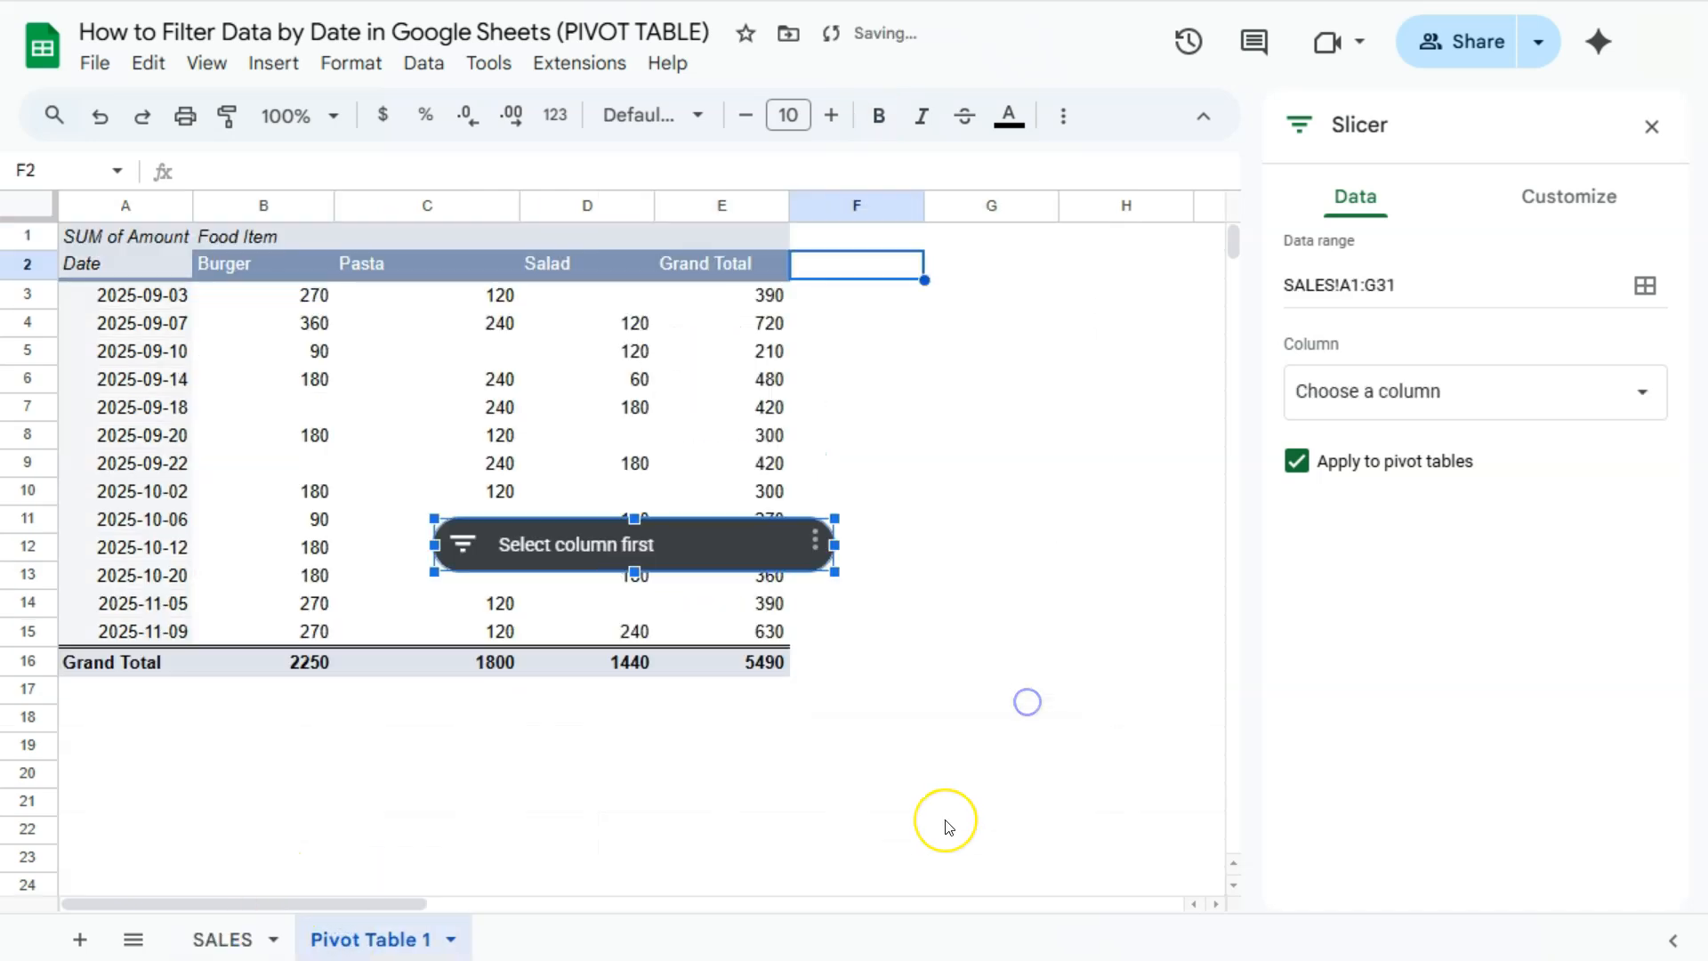
- Place the slicer beside the pivot table header, over columns F to H, and set its column to Date
{"action": "left_click_drag", "start_coordinate": [685, 534], "coordinate": [1072, 234]}
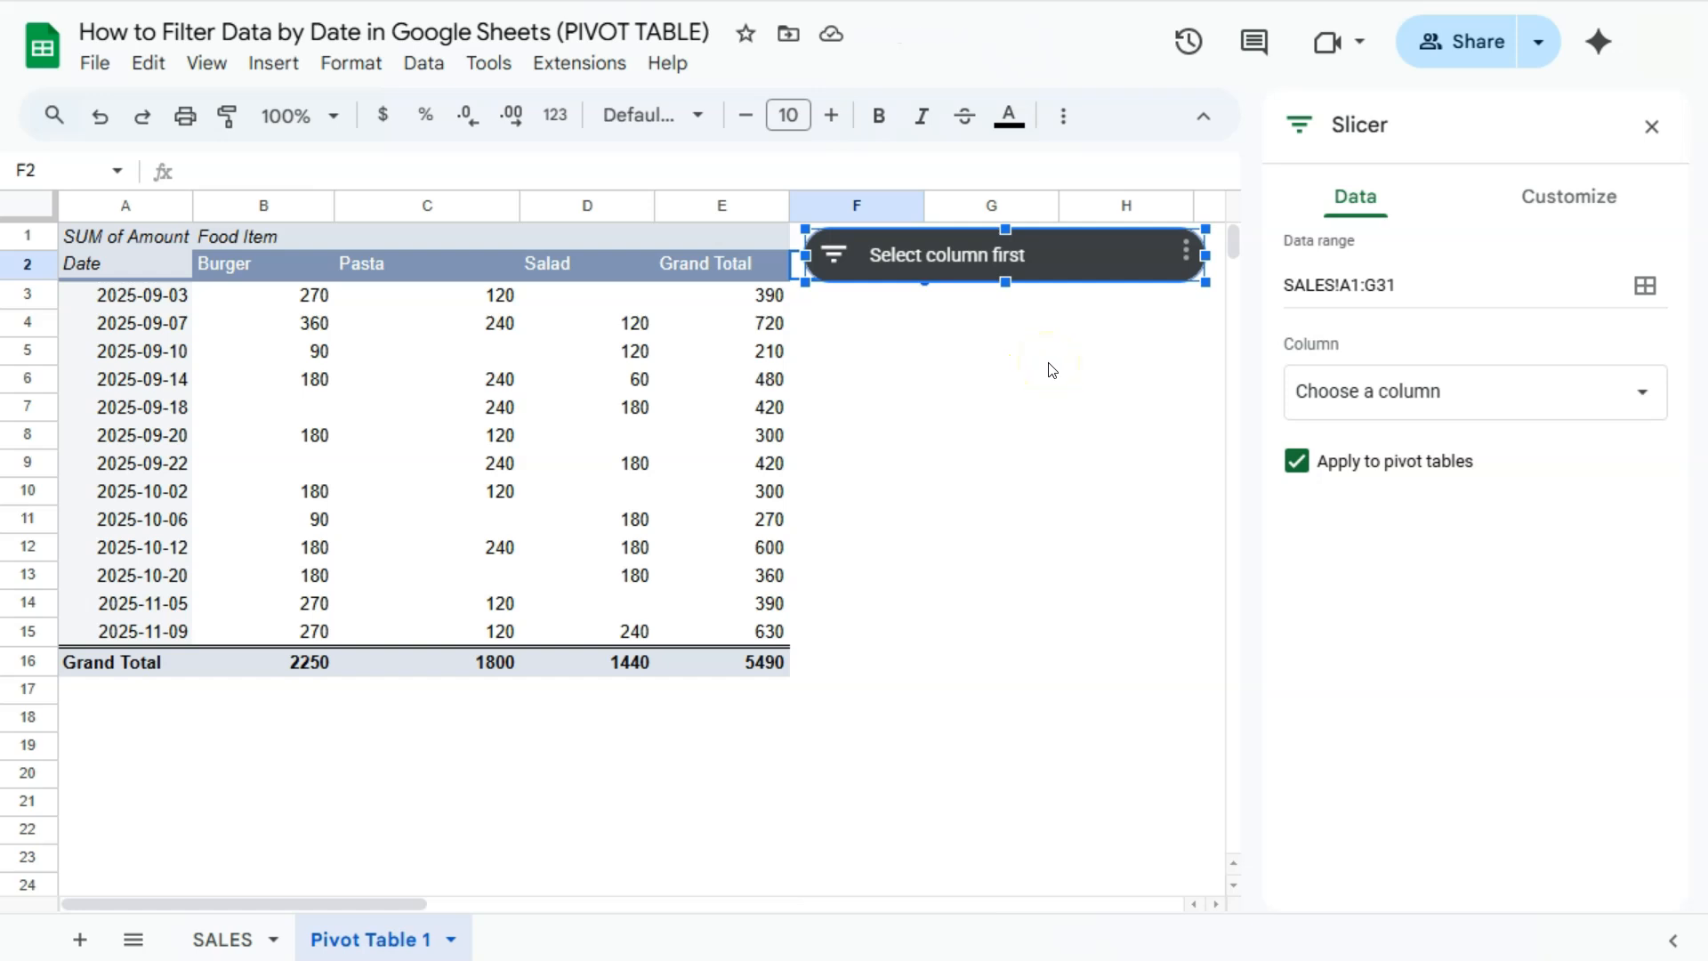
{"action": "left_click", "coordinate": [1346, 392]}
{"action": "left_click", "coordinate": [1346, 389]}
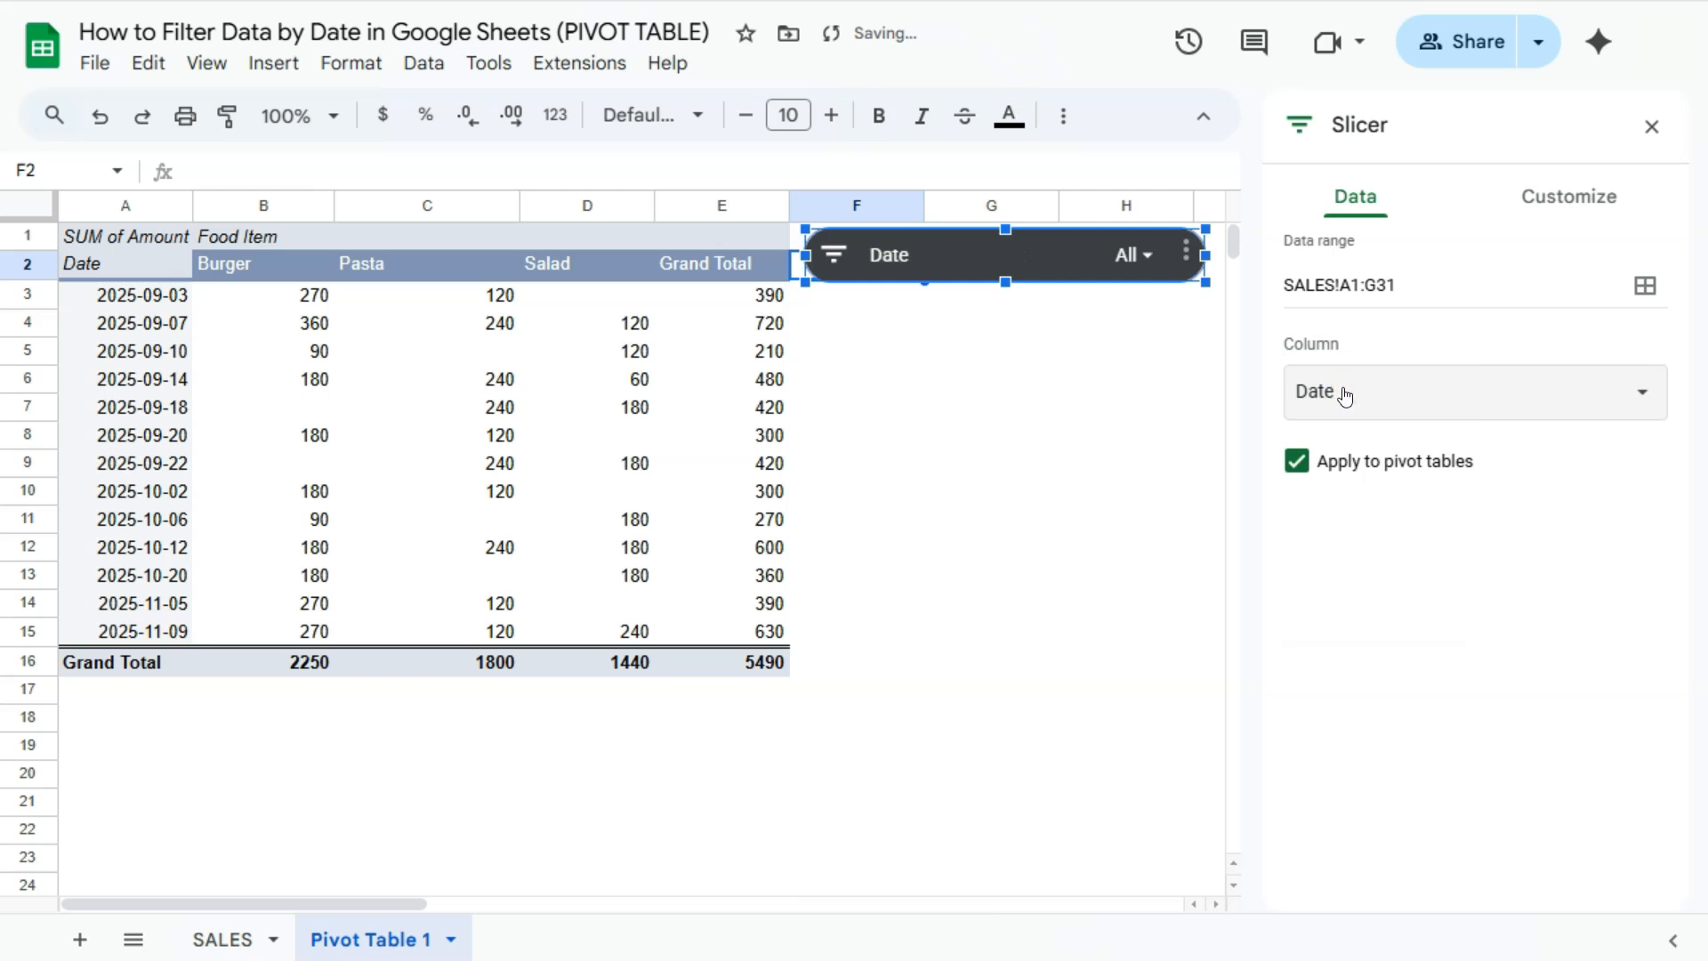
{"action": "left_click", "coordinate": [1651, 127]}
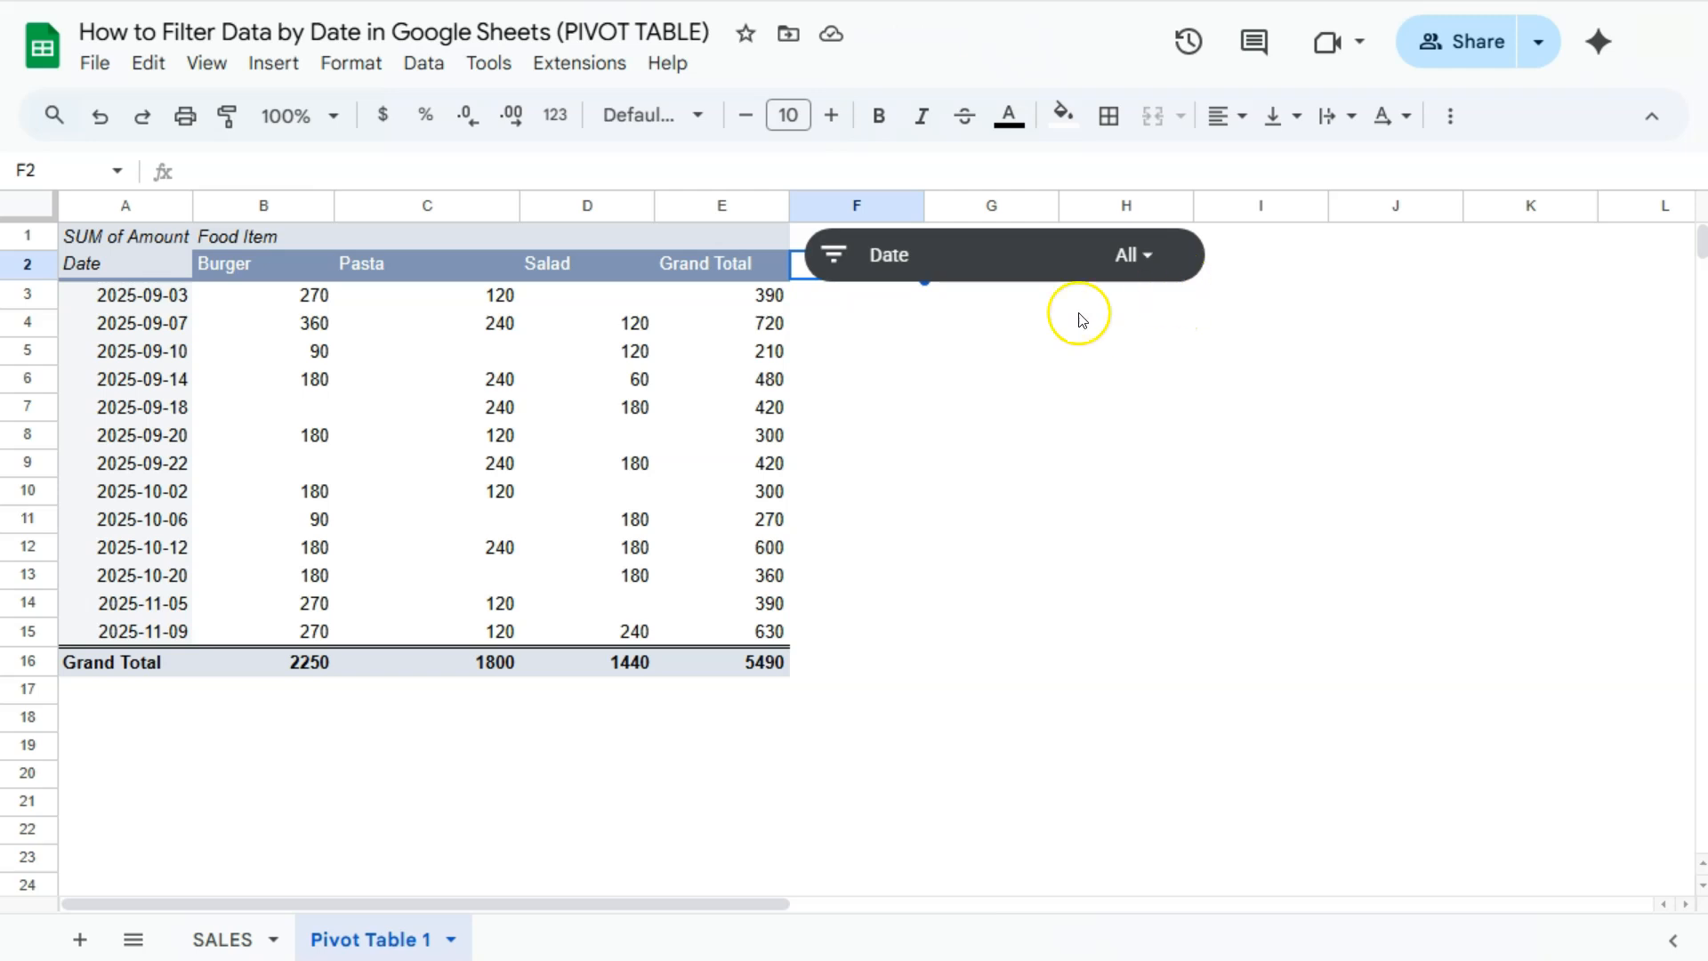
- Set the Date slicer to filter by the condition Is between
{"action": "left_click", "coordinate": [1147, 259]}
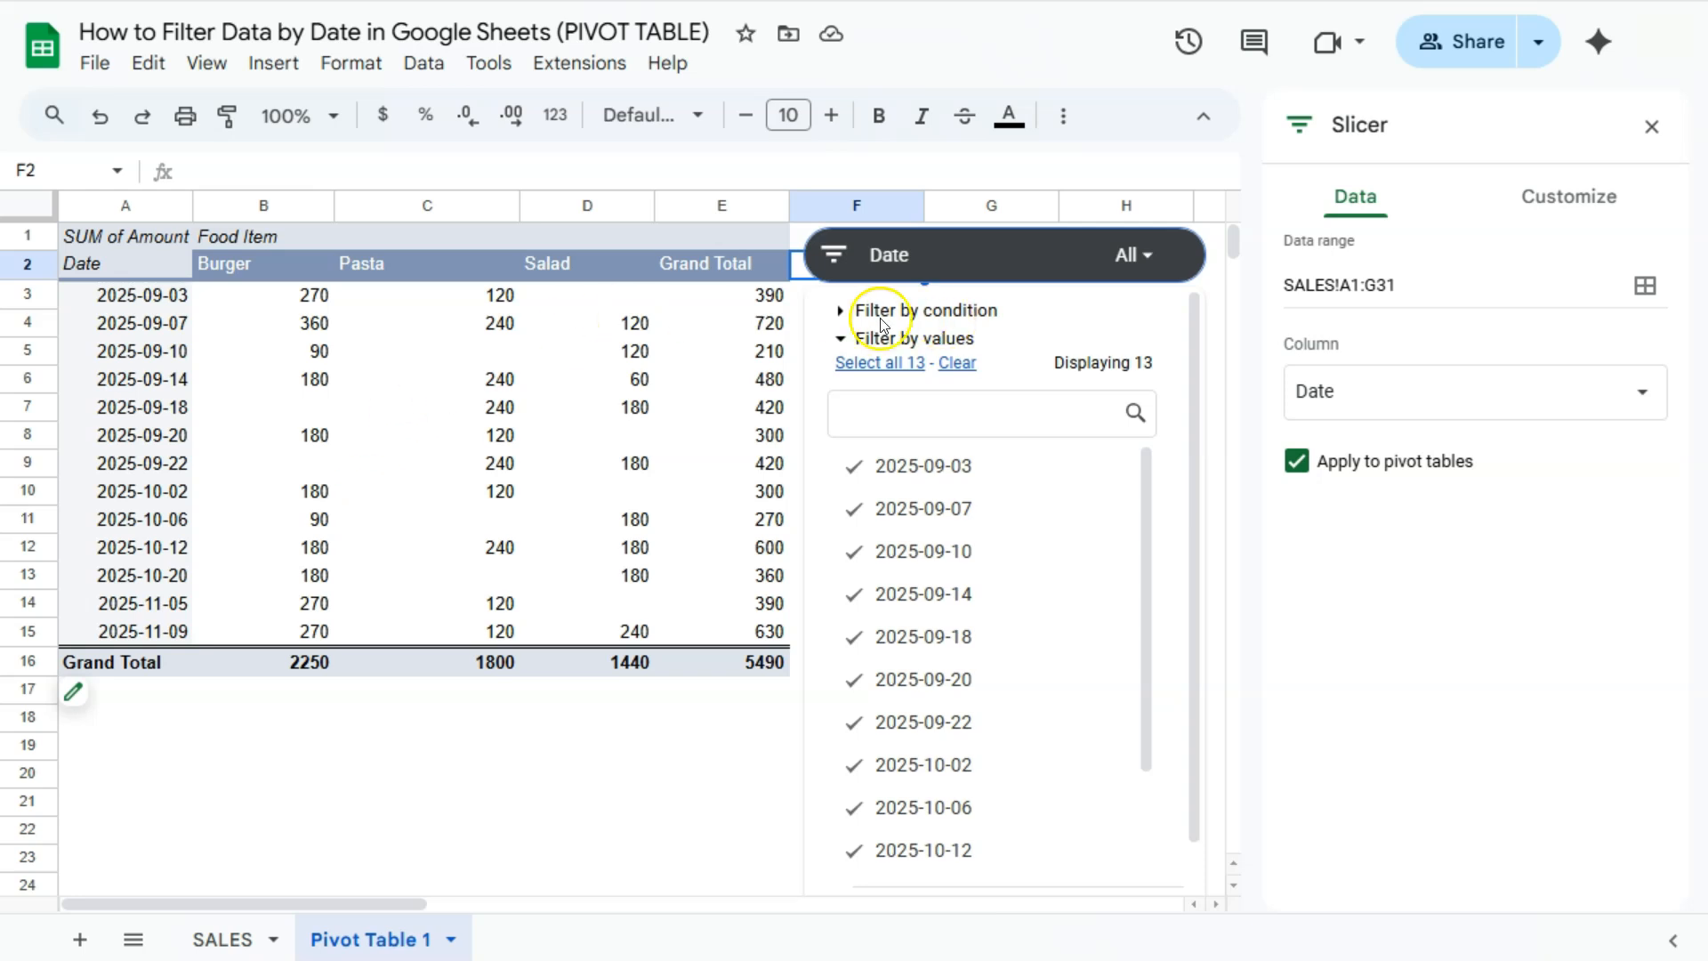
{"action": "left_click", "coordinate": [839, 338]}
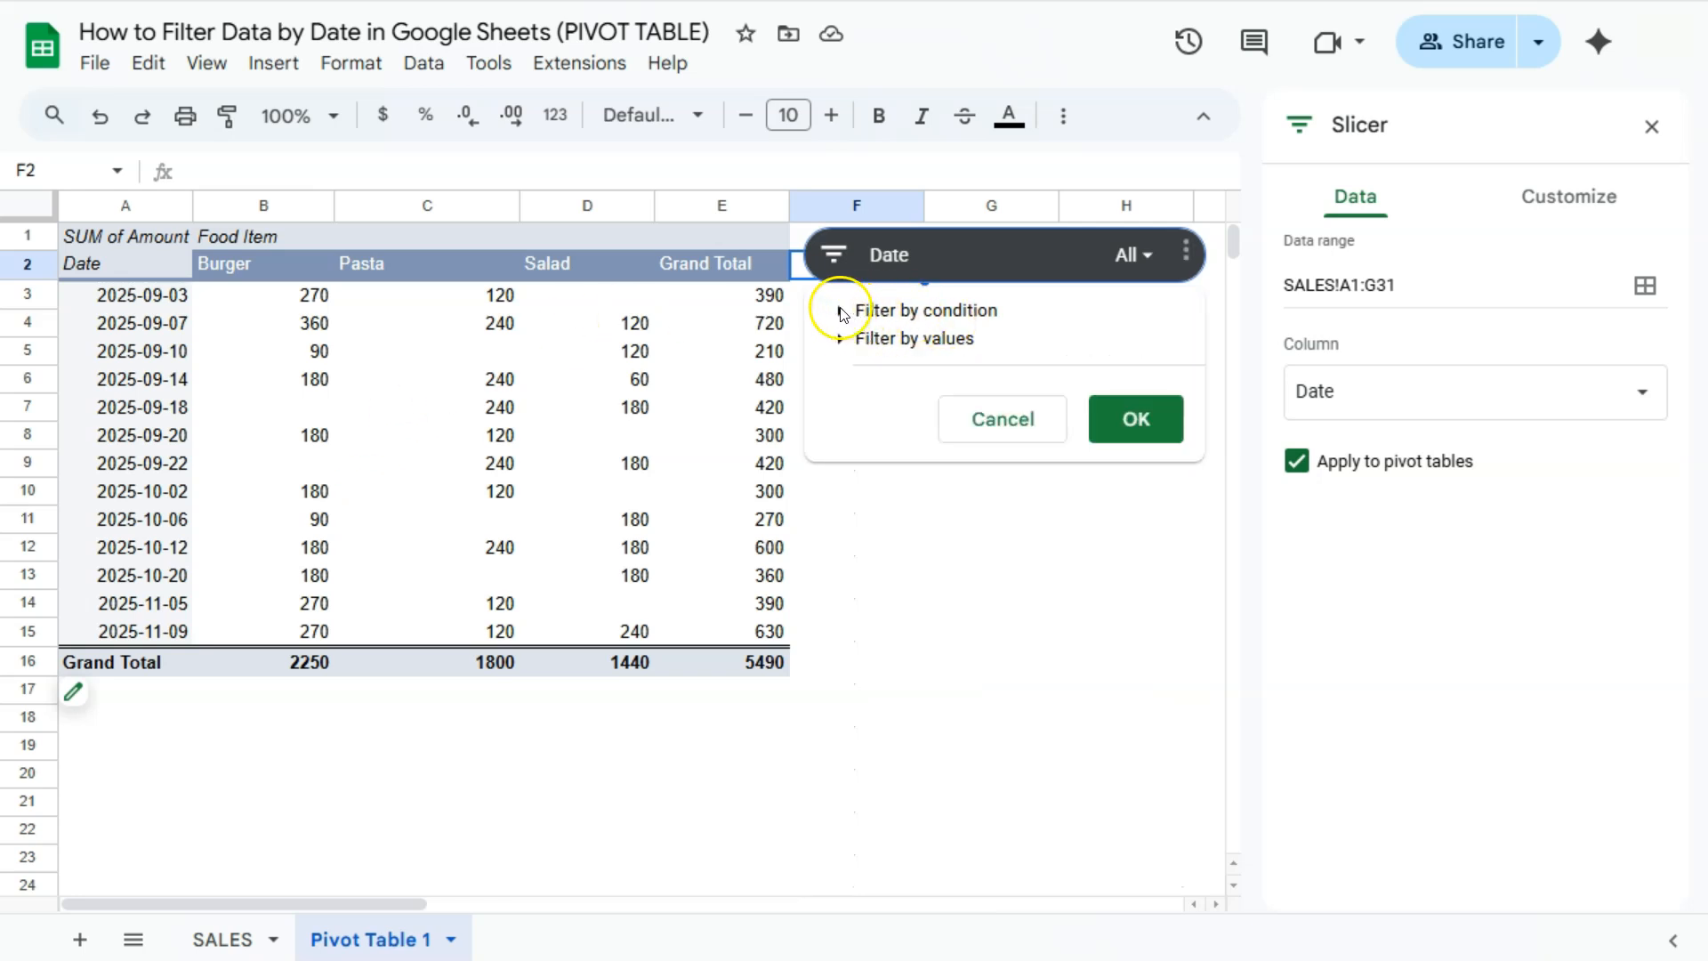
{"action": "left_click", "coordinate": [840, 311]}
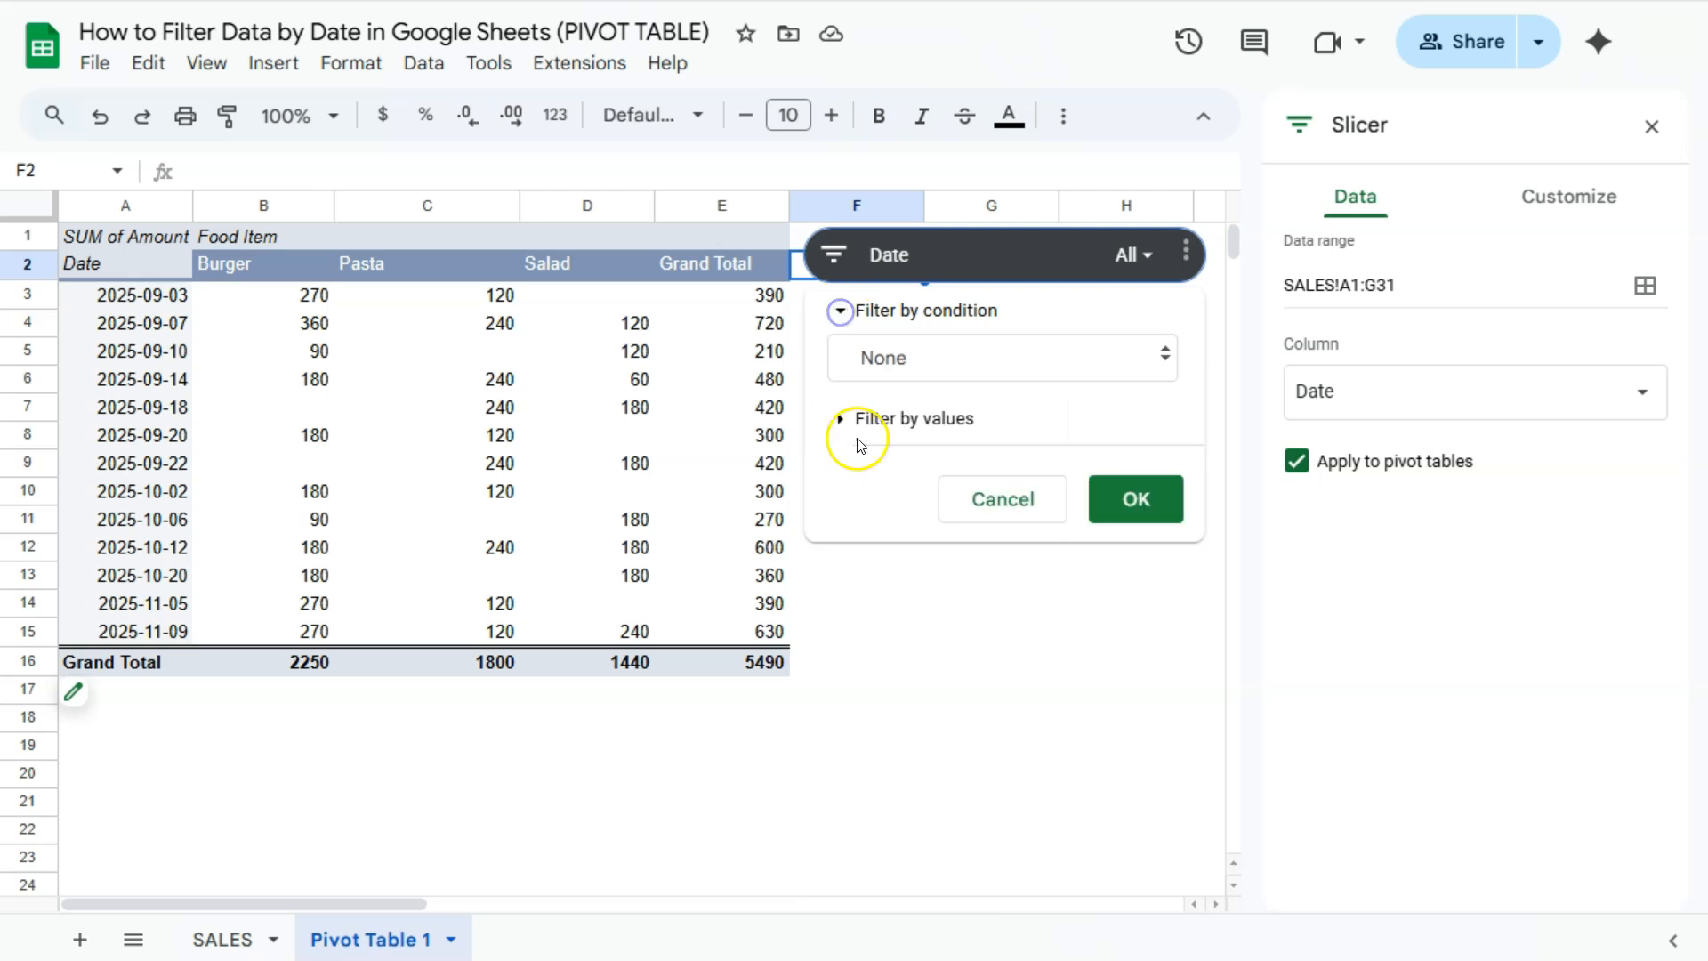
{"action": "left_click", "coordinate": [937, 356]}
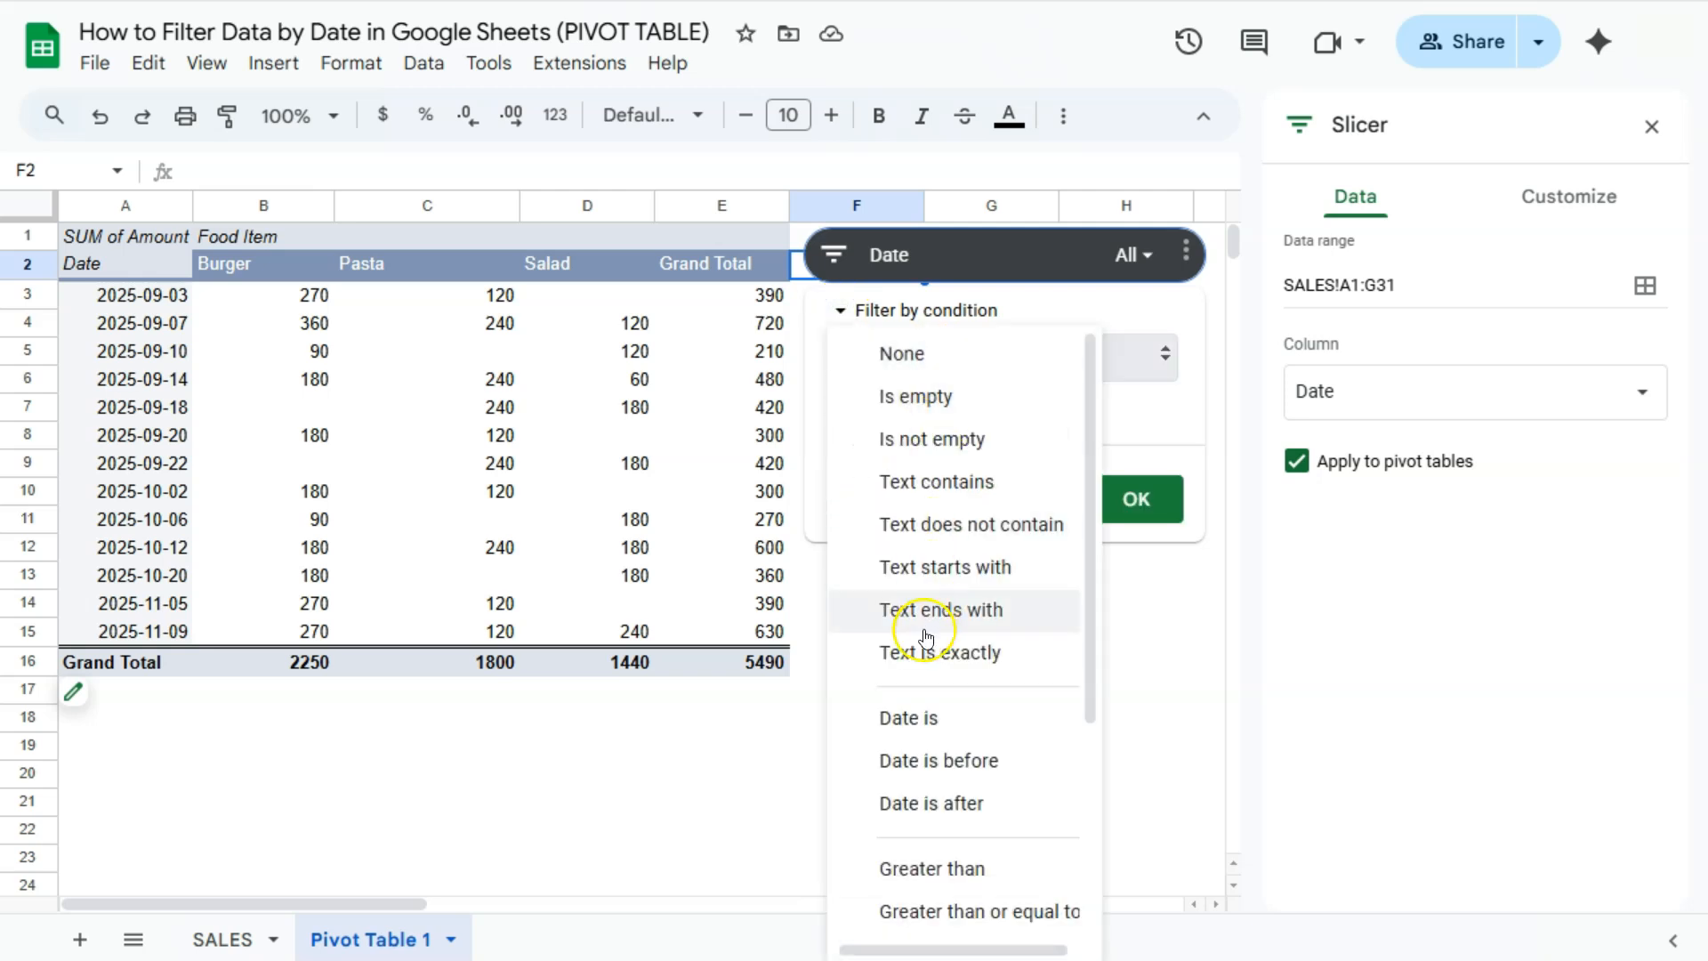
{"action": "scroll", "coordinate": [943, 649], "scroll_direction": "down", "scroll_amount": 3}
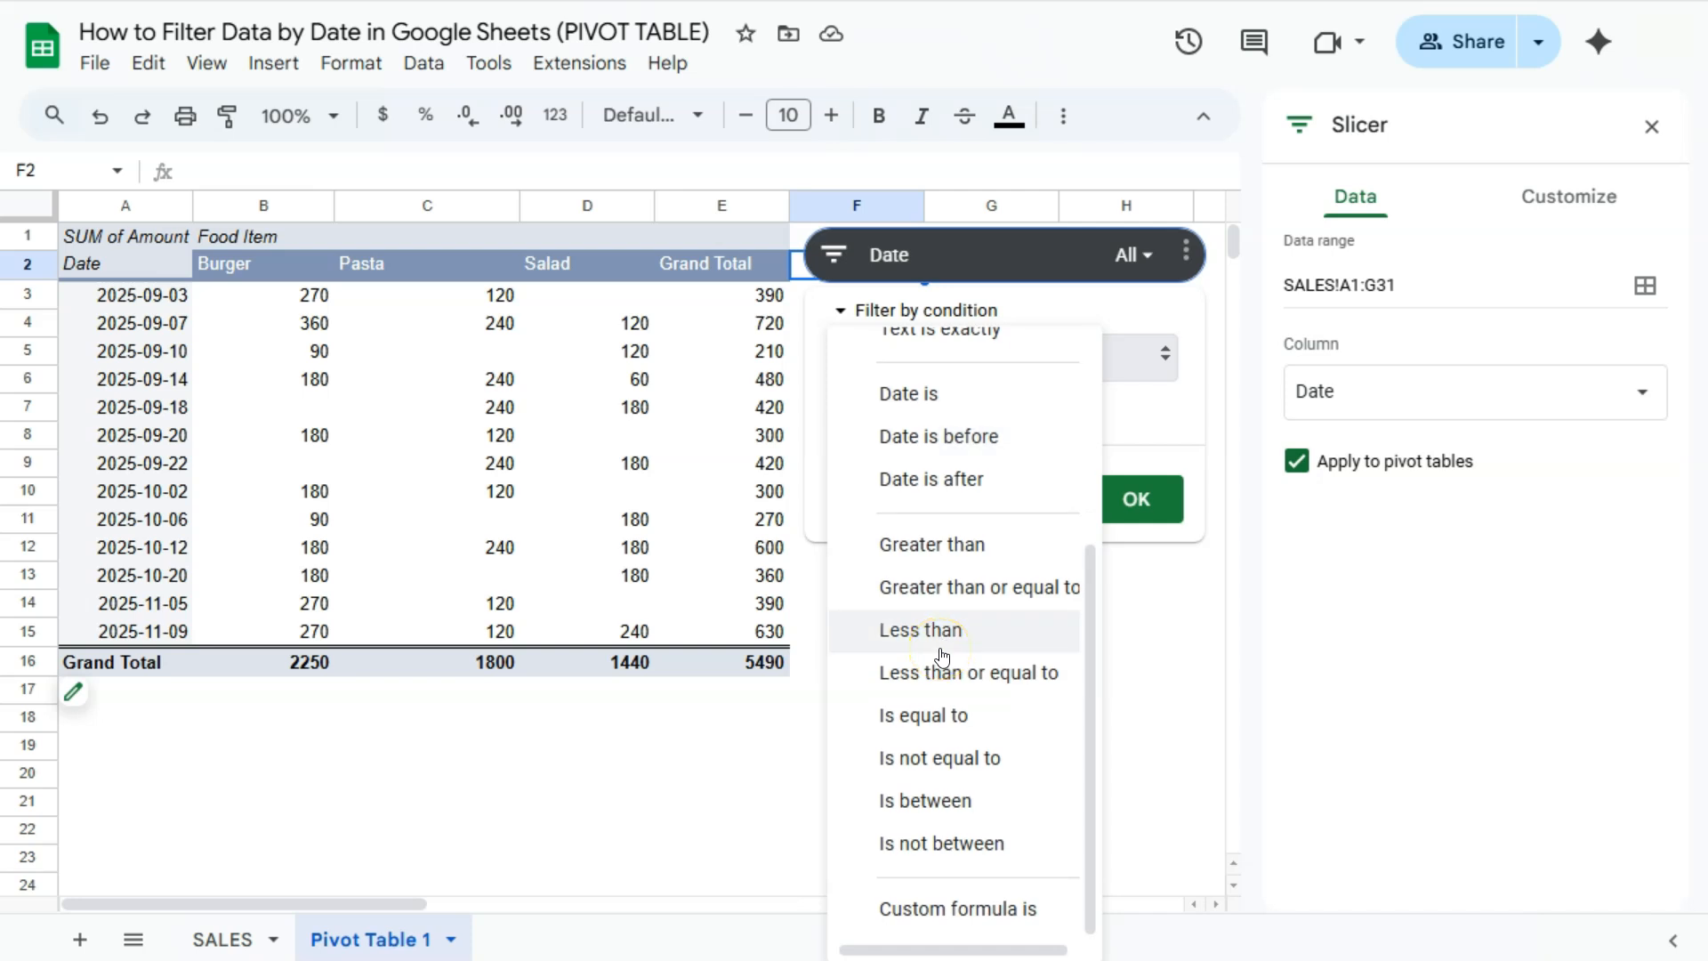
{"action": "left_click", "coordinate": [917, 803]}
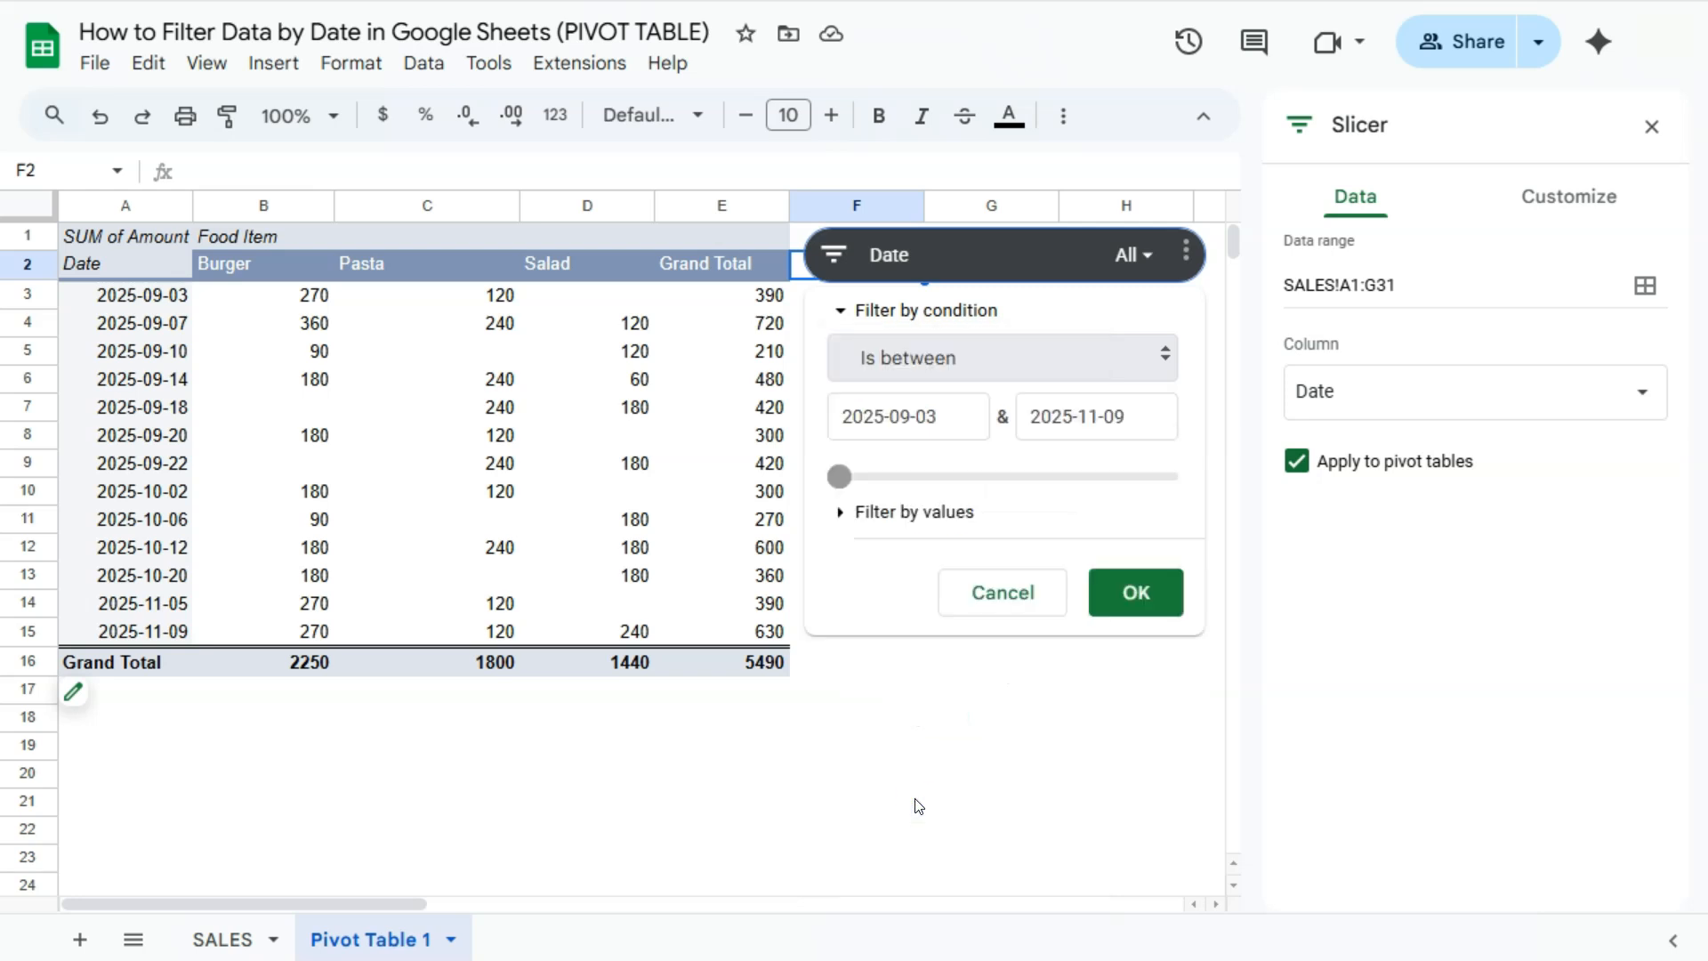
- Set the slicer's date range to 2025-09-20 through 2025-10-08, apply it and close the slicer settings
{"action": "left_click", "coordinate": [843, 480]}
{"action": "left_click_drag", "start_coordinate": [845, 485], "coordinate": [1207, 468]}
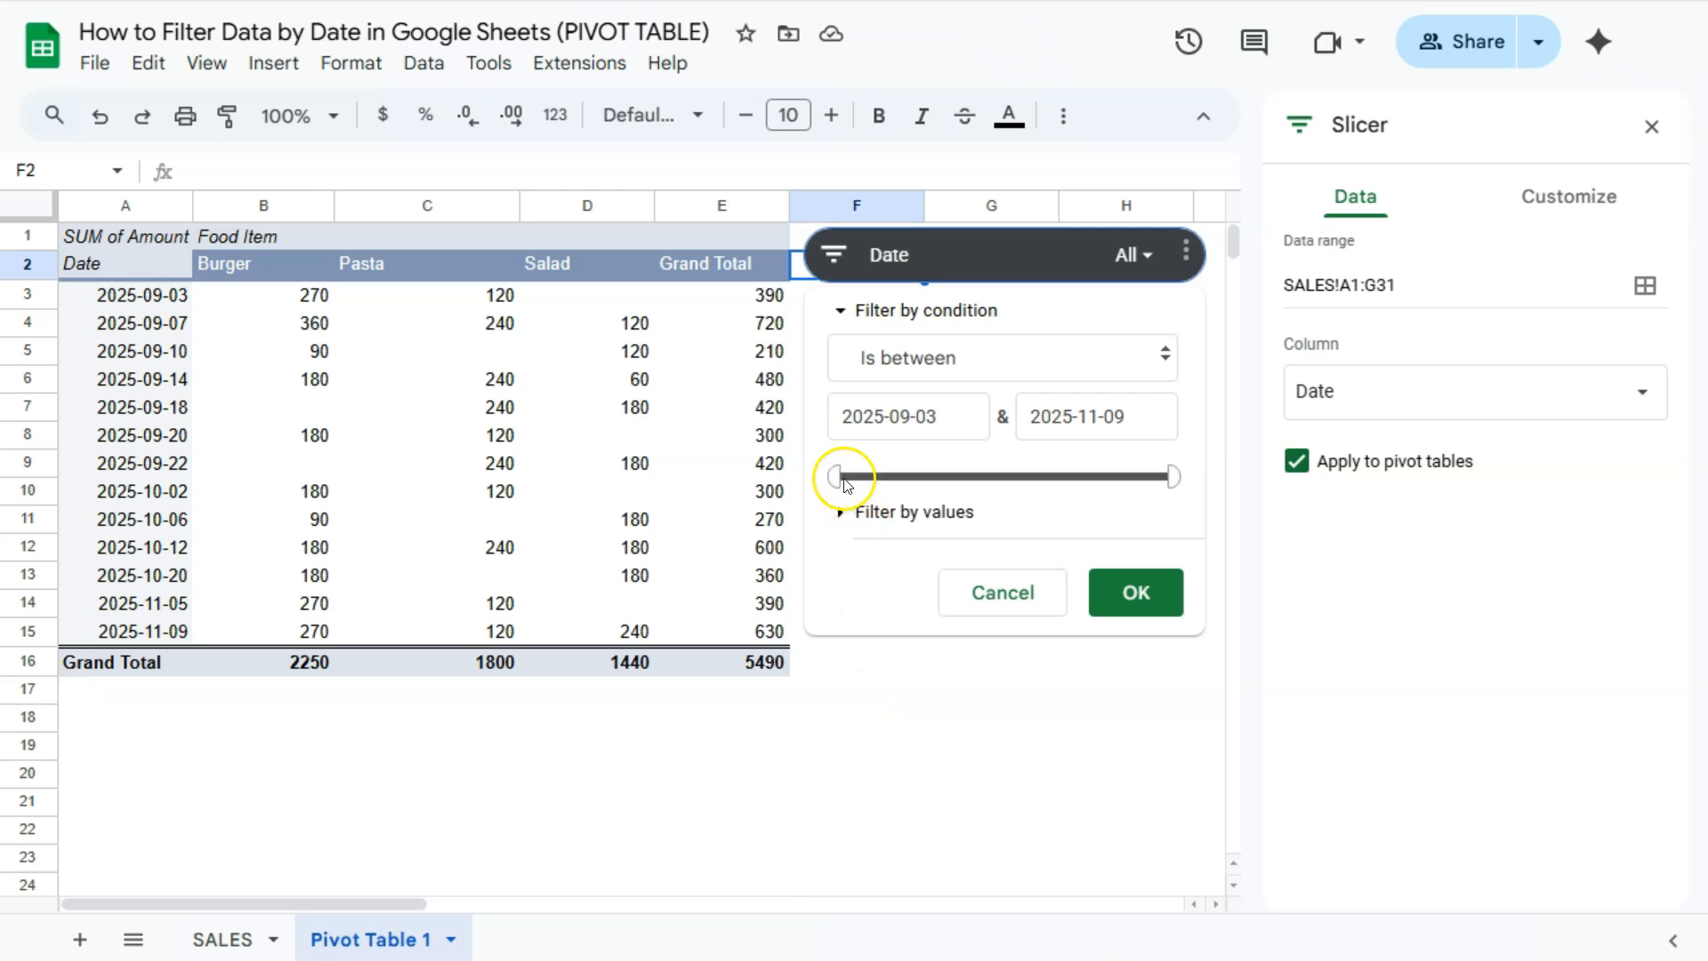
{"action": "left_click_drag", "start_coordinate": [833, 478], "coordinate": [923, 482]}
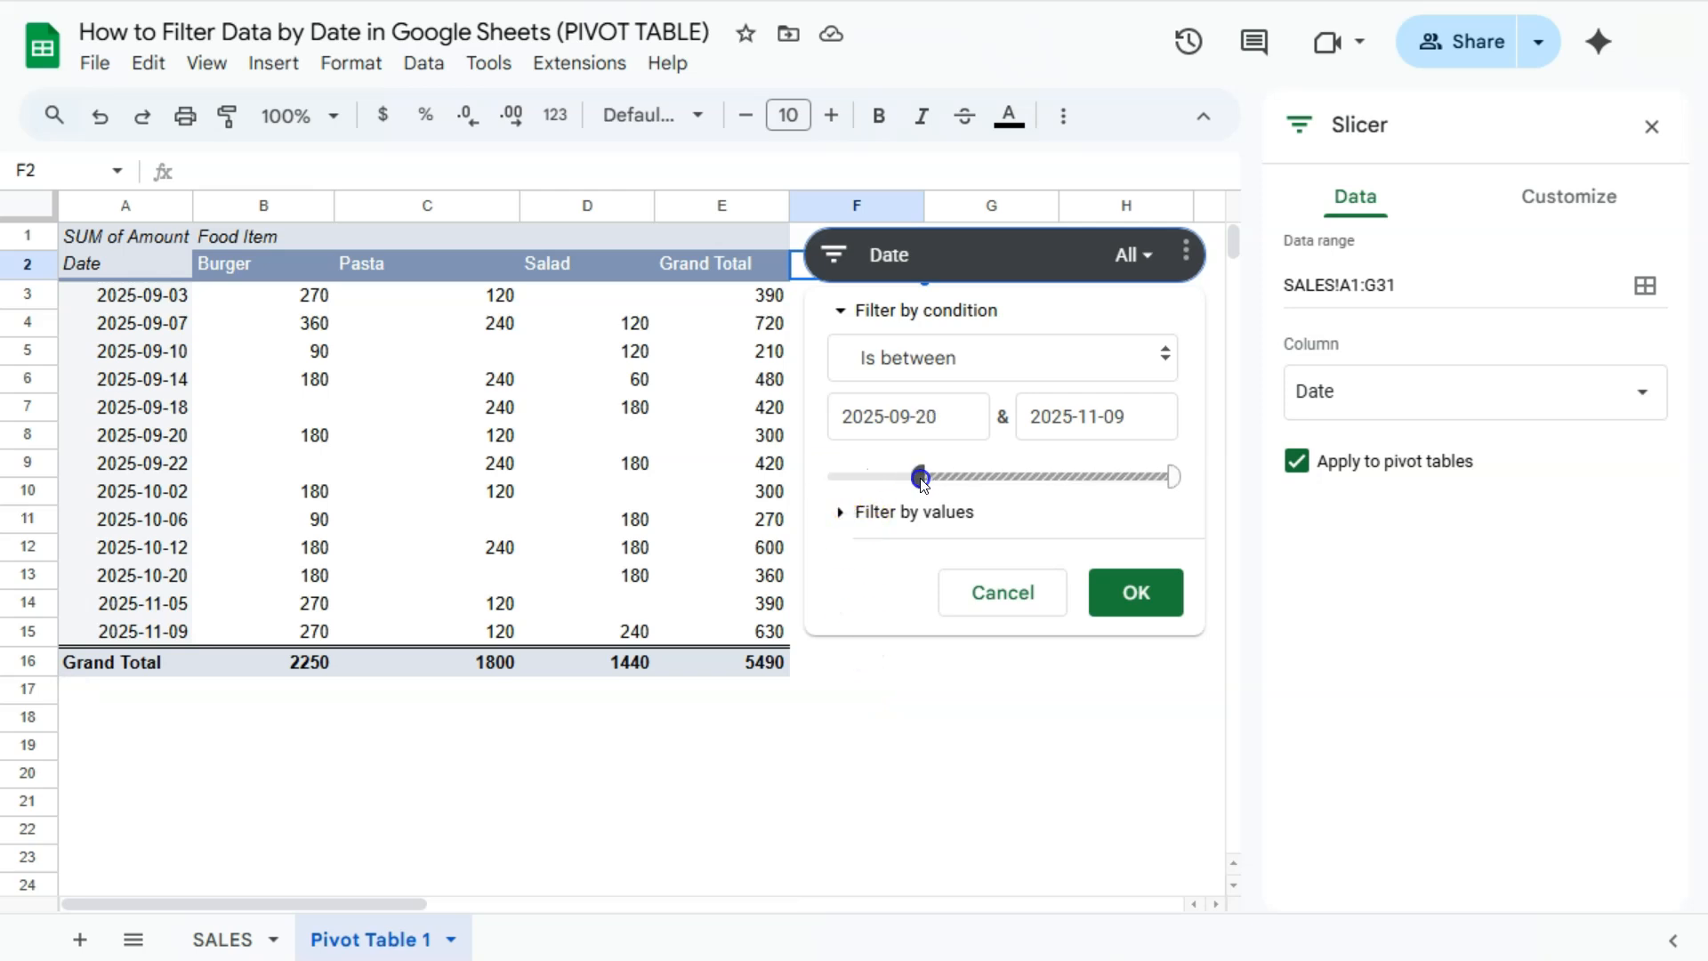
{"action": "left_click_drag", "start_coordinate": [1174, 477], "coordinate": [1021, 483]}
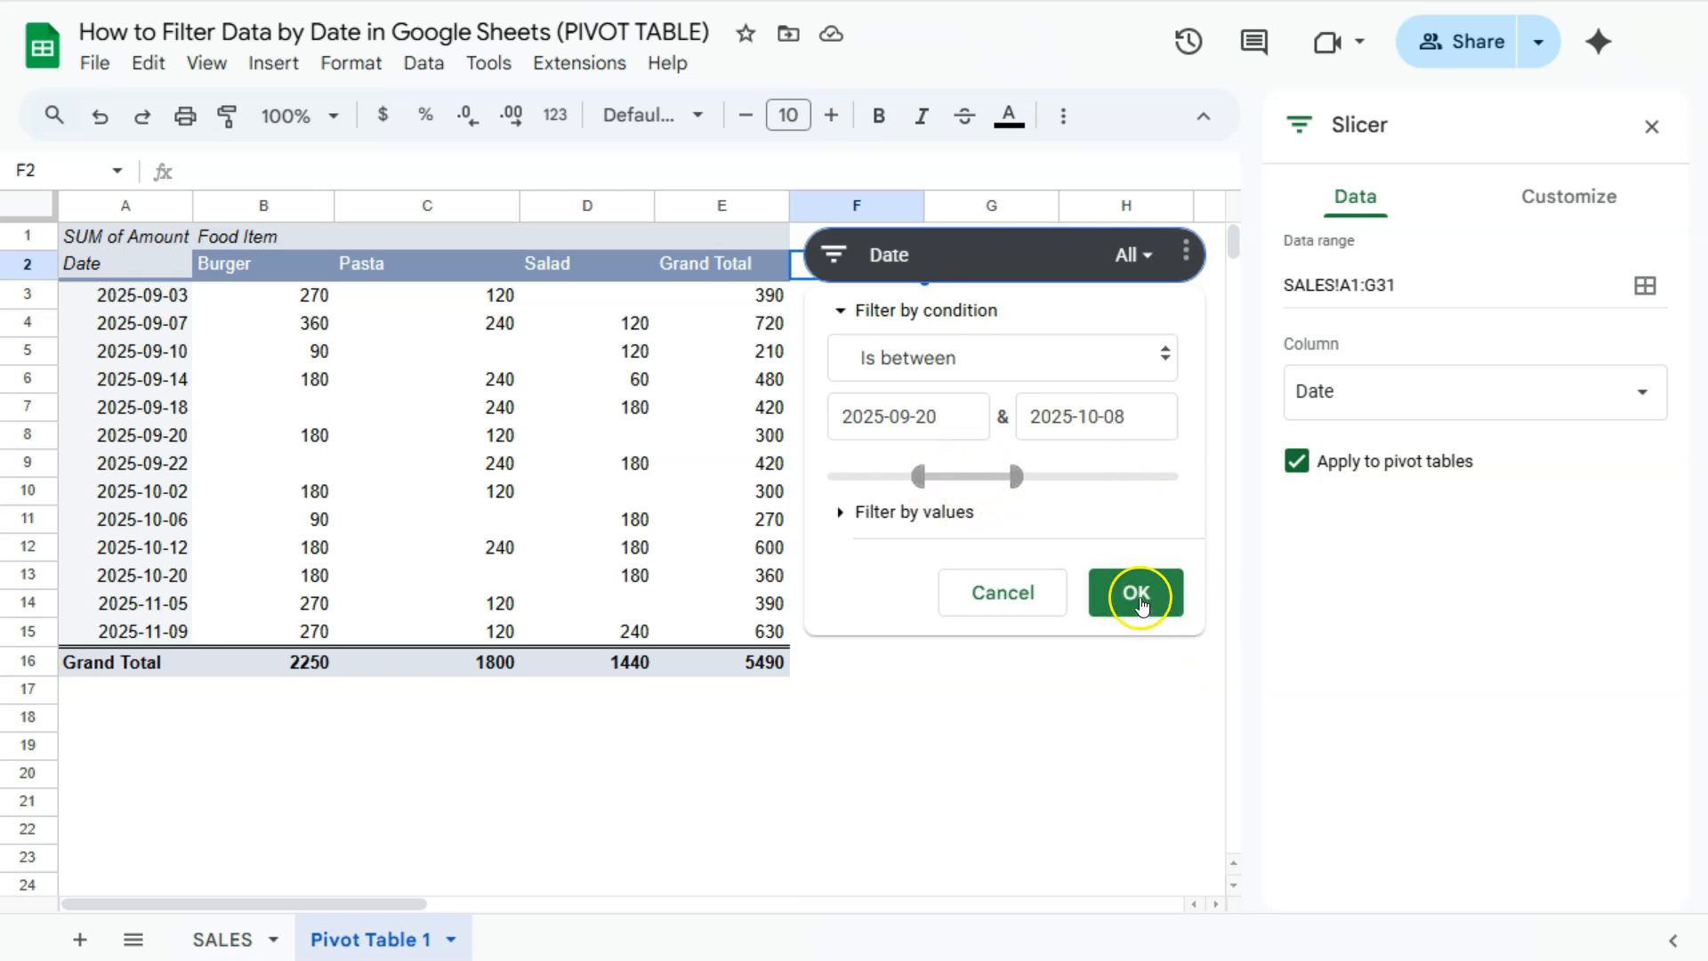
{"action": "left_click", "coordinate": [1138, 596]}
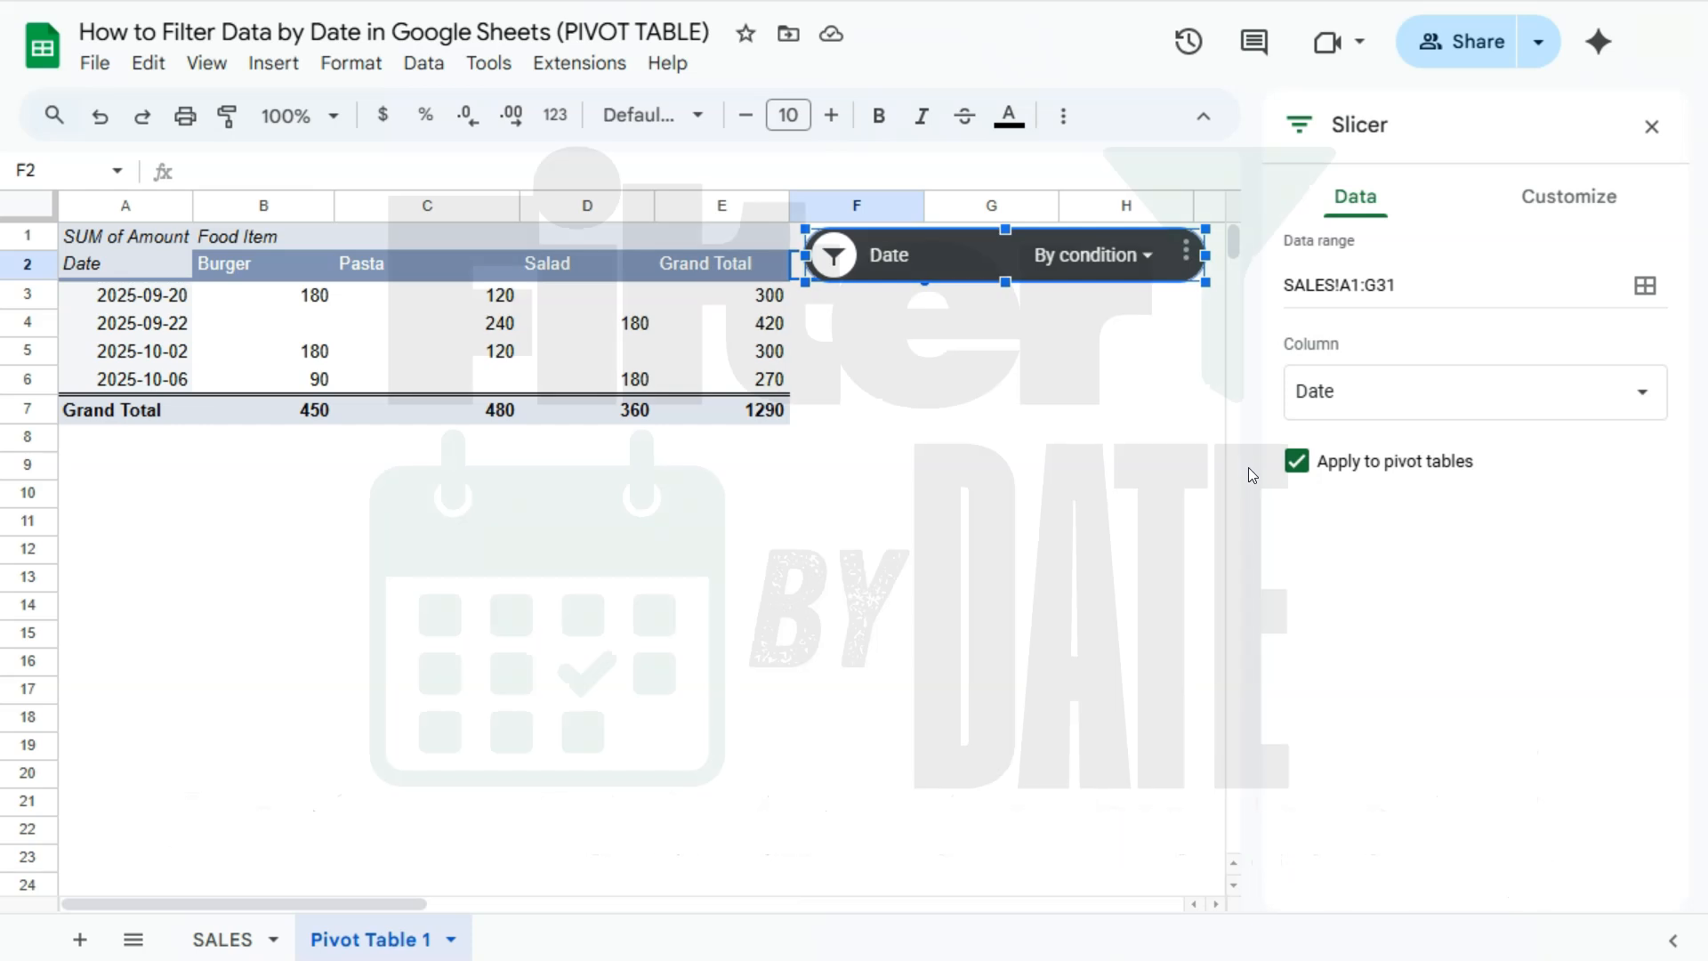
{"action": "left_click", "coordinate": [1651, 126]}
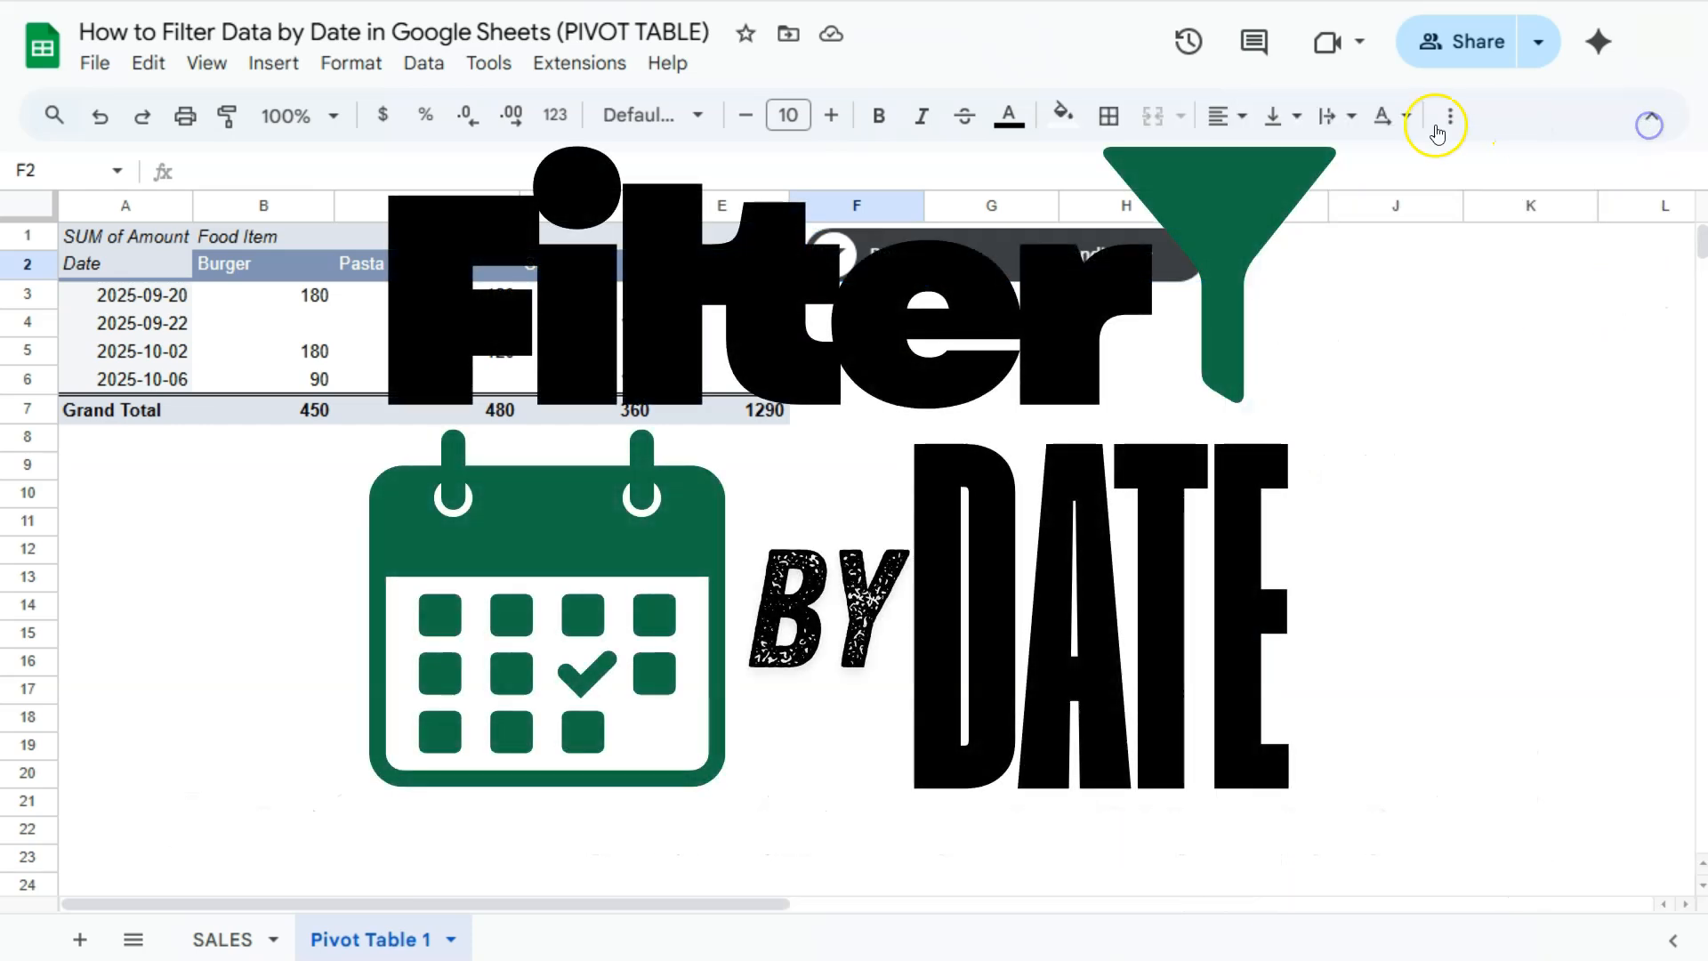